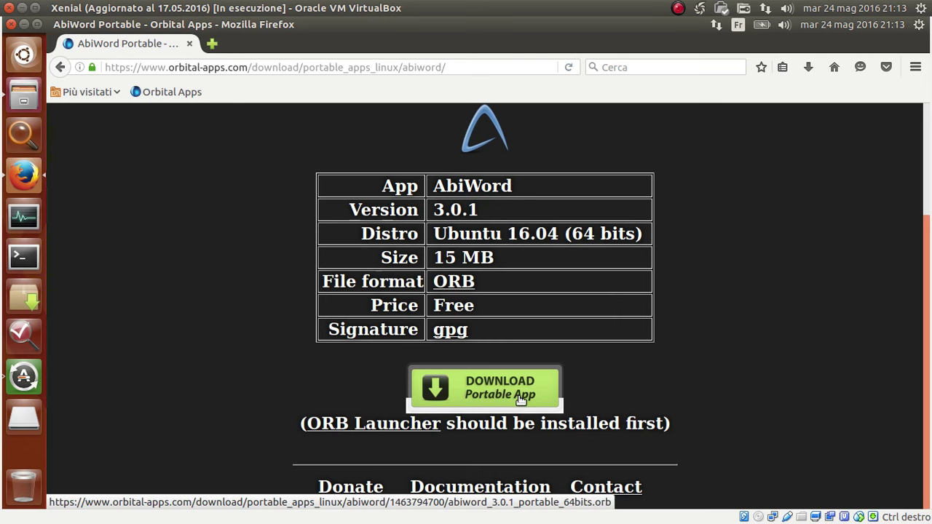
Open the Scaricati folder and look over the qbittorrent portable .orb file's context menu.
{"action": "left_click", "coordinate": [24, 95]}
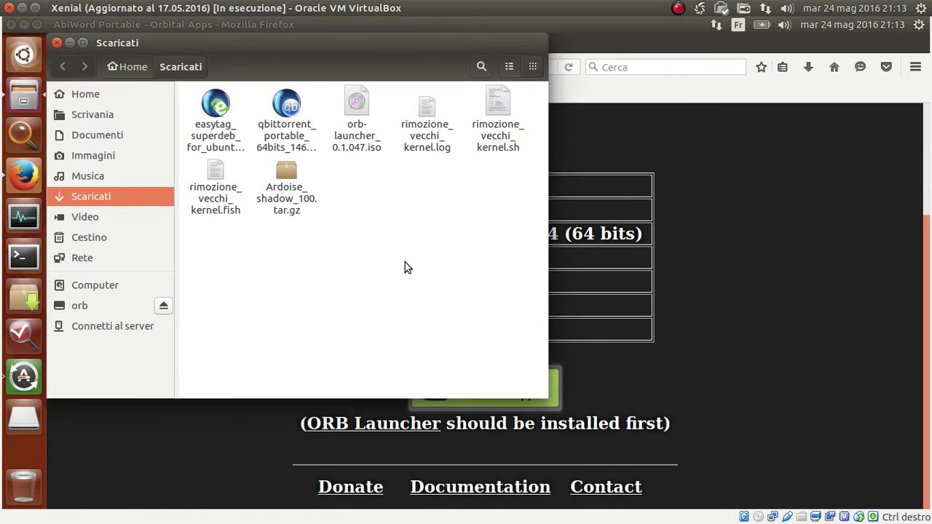
{"action": "left_click", "coordinate": [280, 169]}
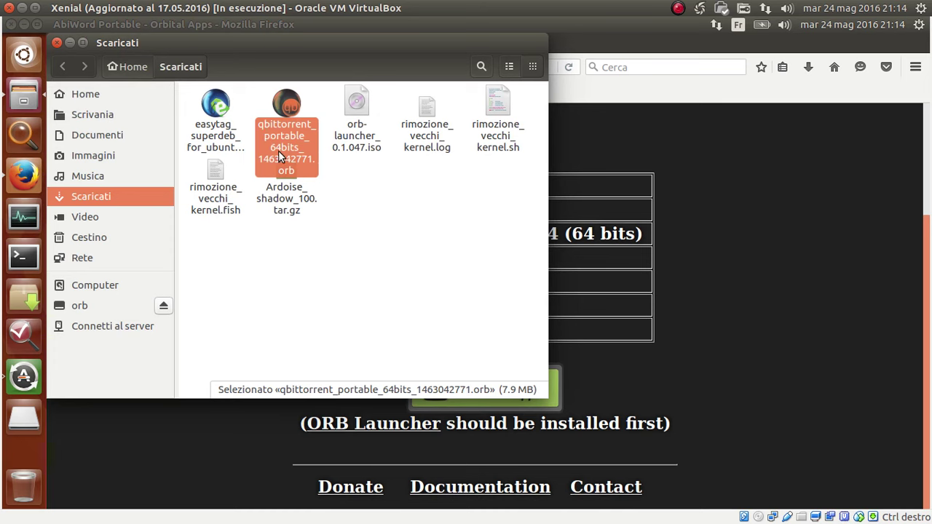
{"action": "left_click", "coordinate": [445, 247]}
{"action": "left_click", "coordinate": [282, 108]}
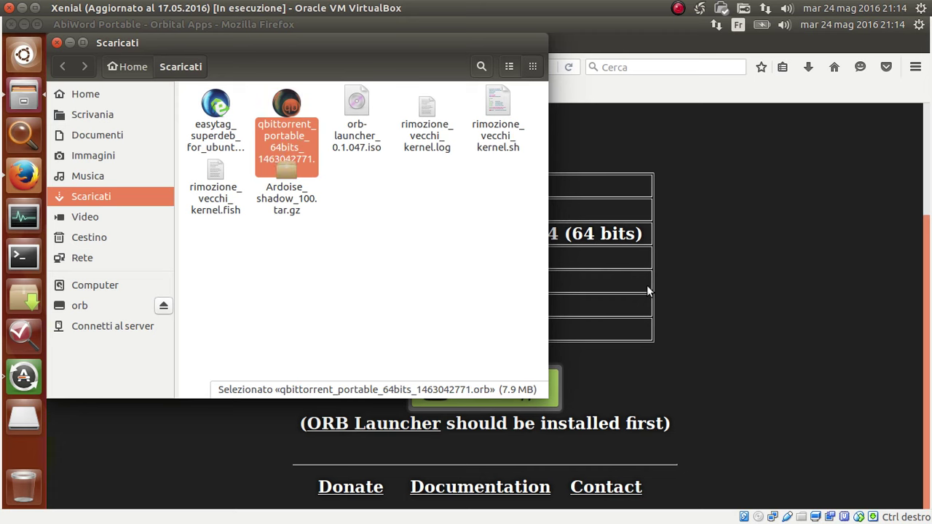
{"action": "right_click", "coordinate": [286, 106]}
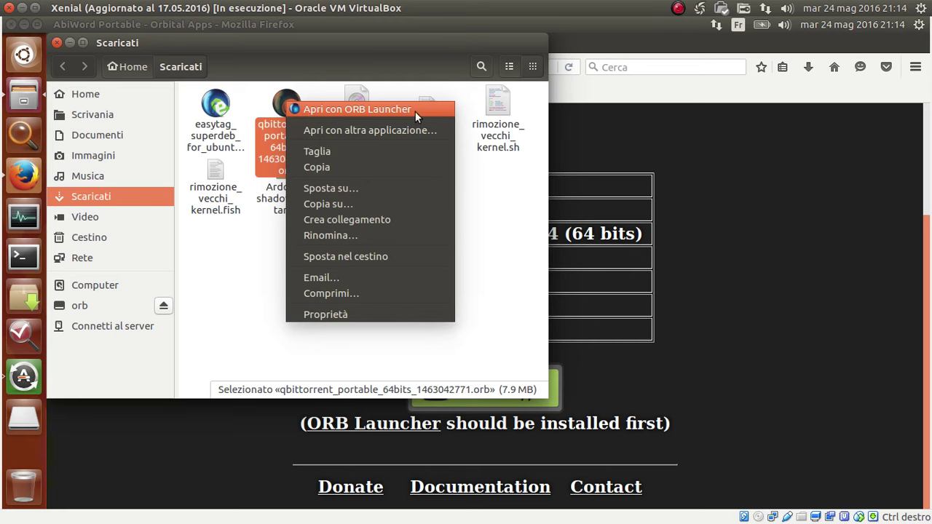
{"action": "left_click", "coordinate": [501, 242]}
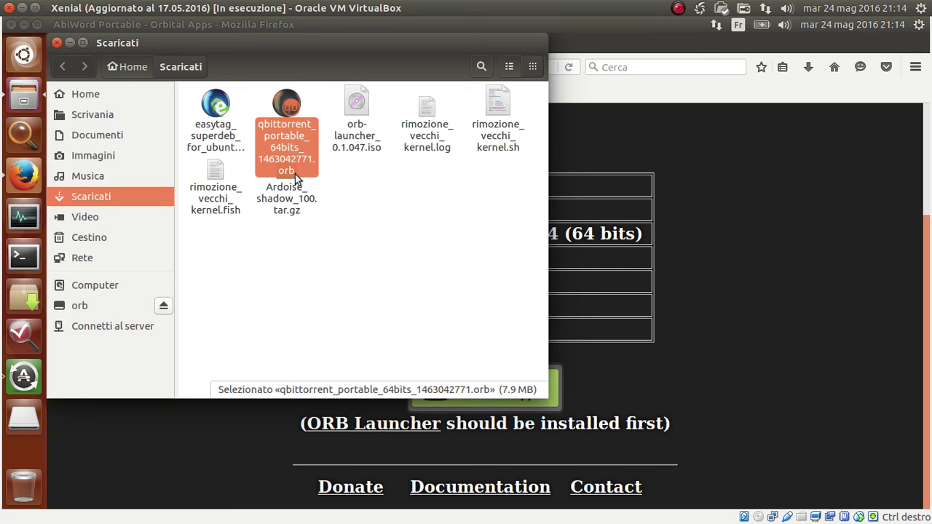
{"action": "right_click", "coordinate": [292, 106]}
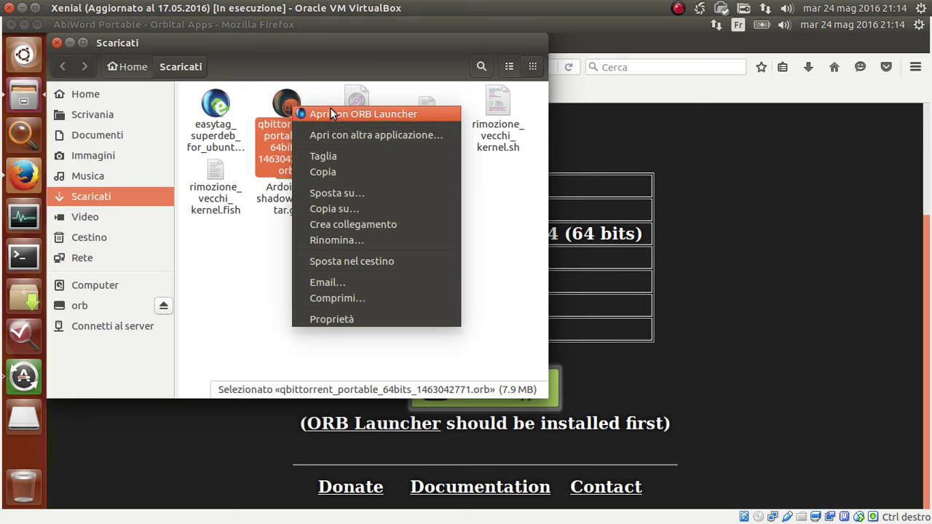
{"action": "left_click", "coordinate": [251, 289]}
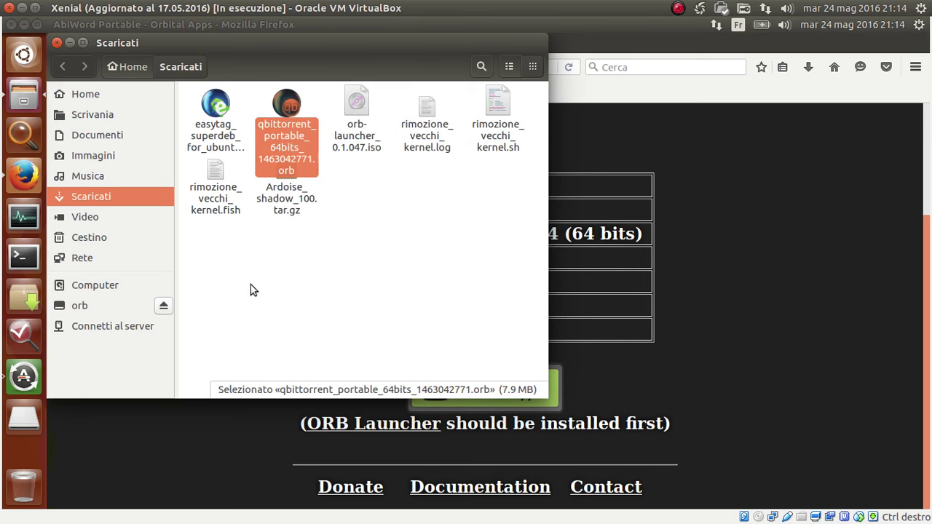
{"action": "left_click", "coordinate": [419, 289]}
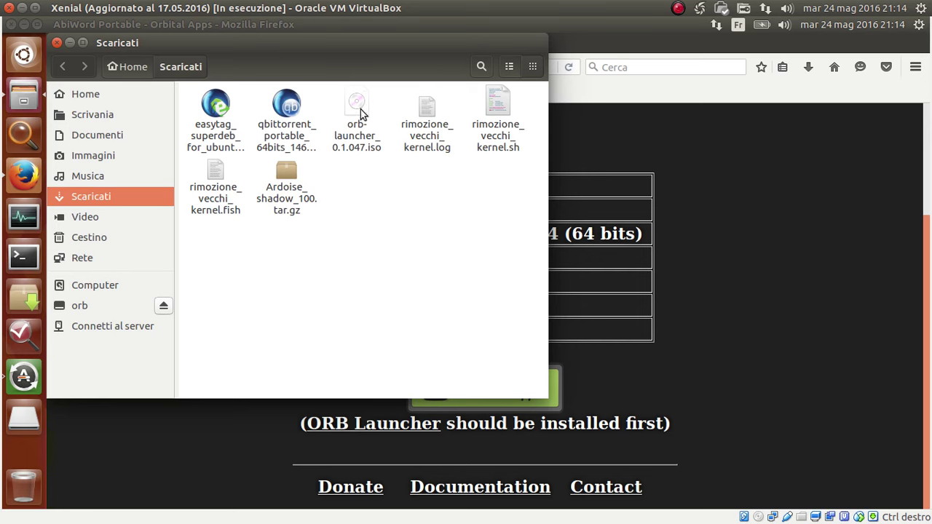
Check the orb-launcher ISO and the easytag file, ending with the qbittorrent .orb file selected.
{"action": "left_click", "coordinate": [356, 110]}
{"action": "left_click", "coordinate": [403, 264]}
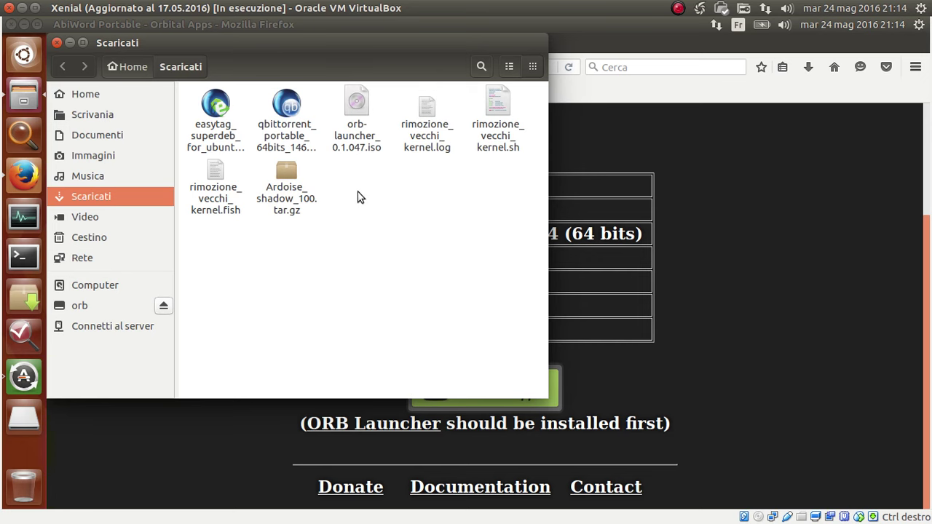
{"action": "left_click", "coordinate": [782, 311]}
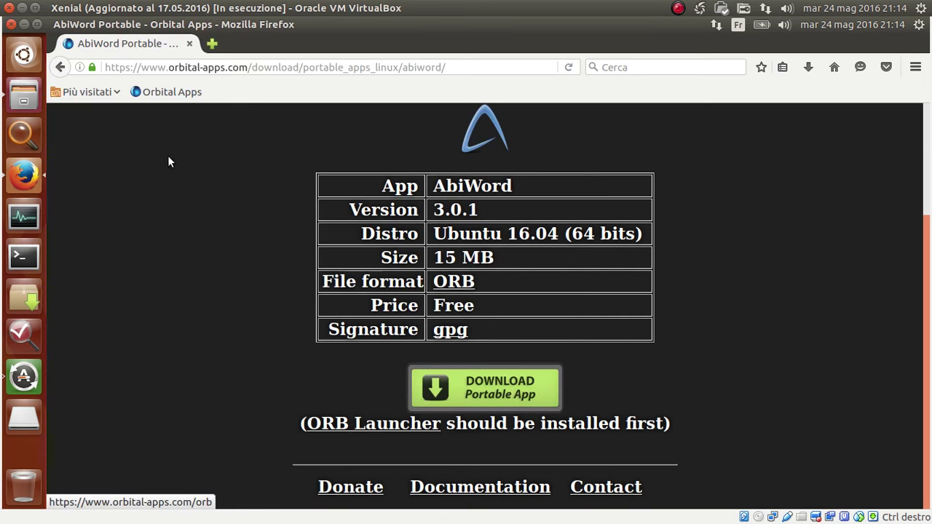
{"action": "left_click", "coordinate": [23, 98]}
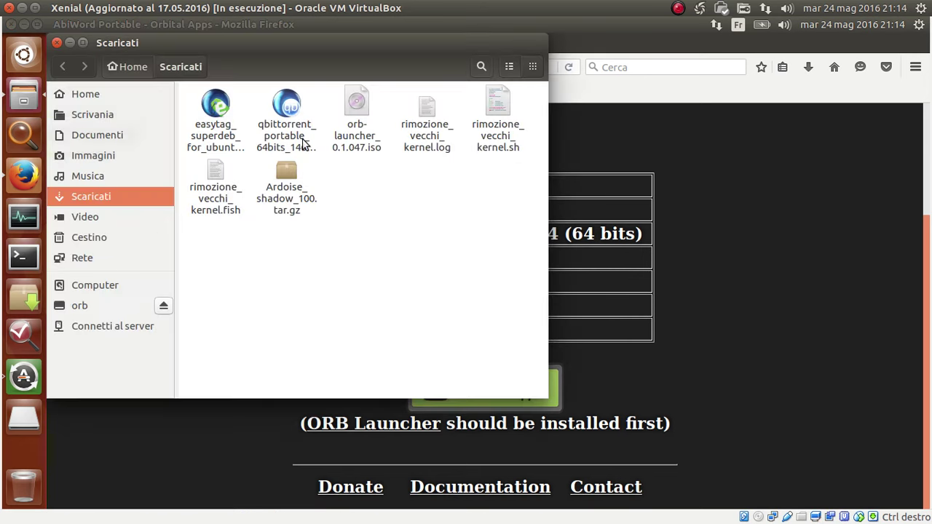
{"action": "left_click", "coordinate": [286, 105]}
{"action": "left_click", "coordinate": [233, 110]}
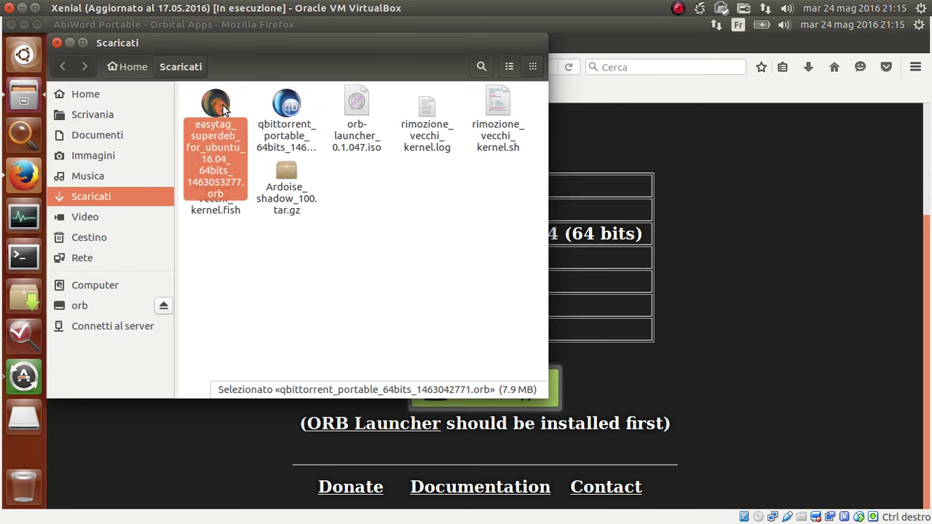
{"action": "left_click", "coordinate": [269, 102]}
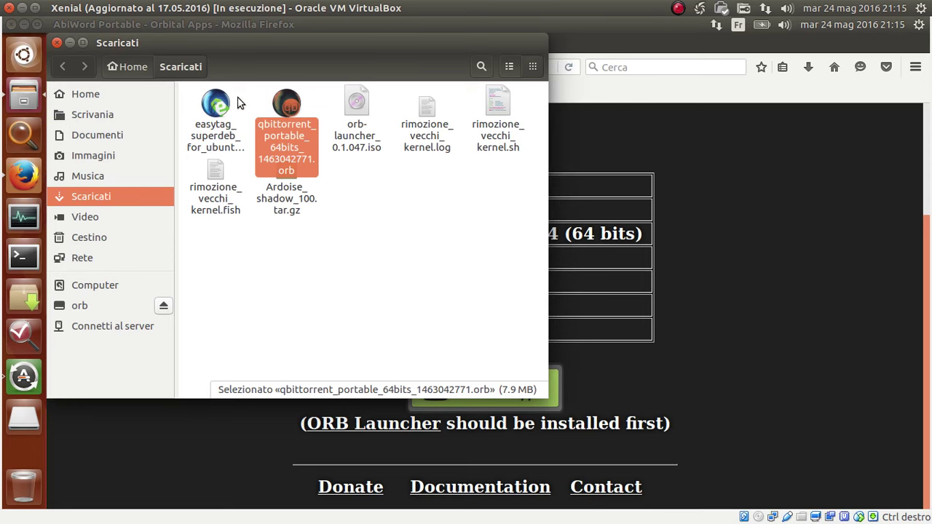
{"action": "left_click", "coordinate": [251, 99]}
{"action": "left_click_drag", "start_coordinate": [323, 96], "coordinate": [239, 104]}
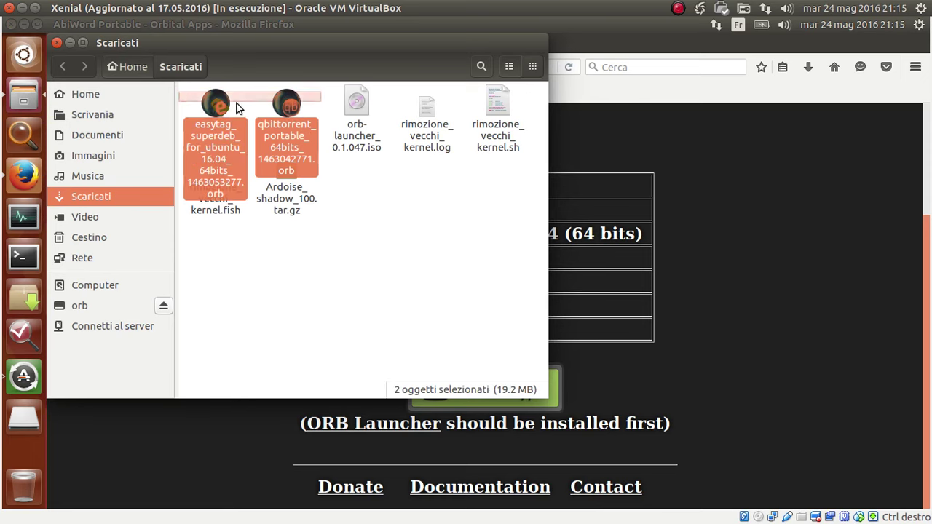
{"action": "left_click", "coordinate": [263, 99]}
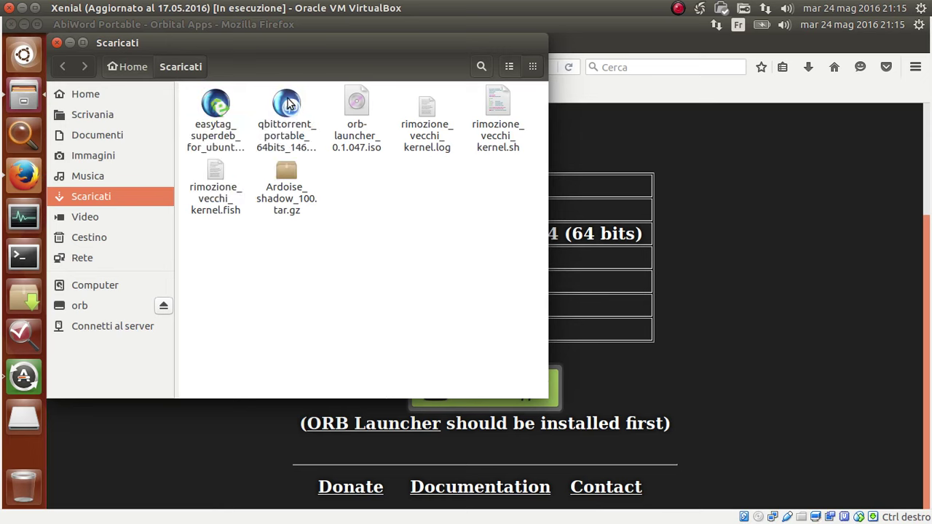
{"action": "left_click", "coordinate": [288, 102]}
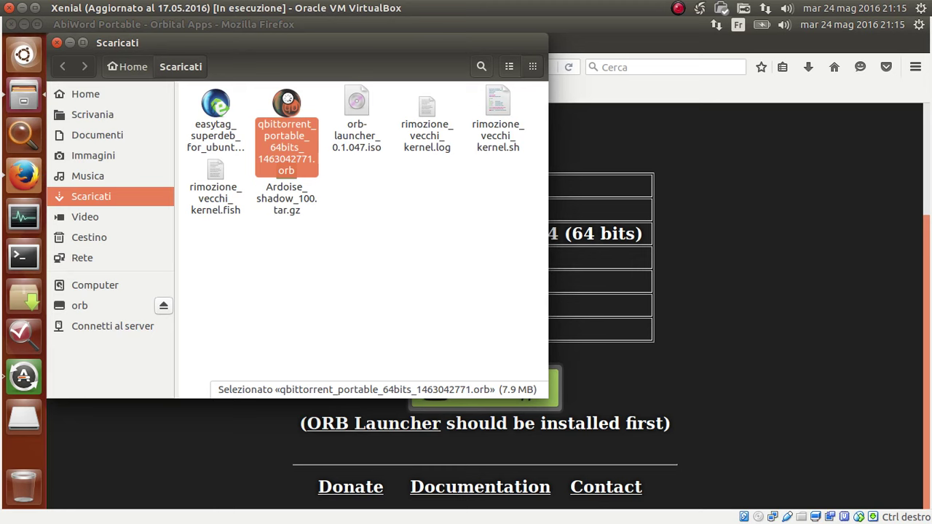
Launch the qbittorrent portable .orb and reposition the qBittorrent v3.3.1 window over Files.
{"action": "double_click", "coordinate": [287, 98]}
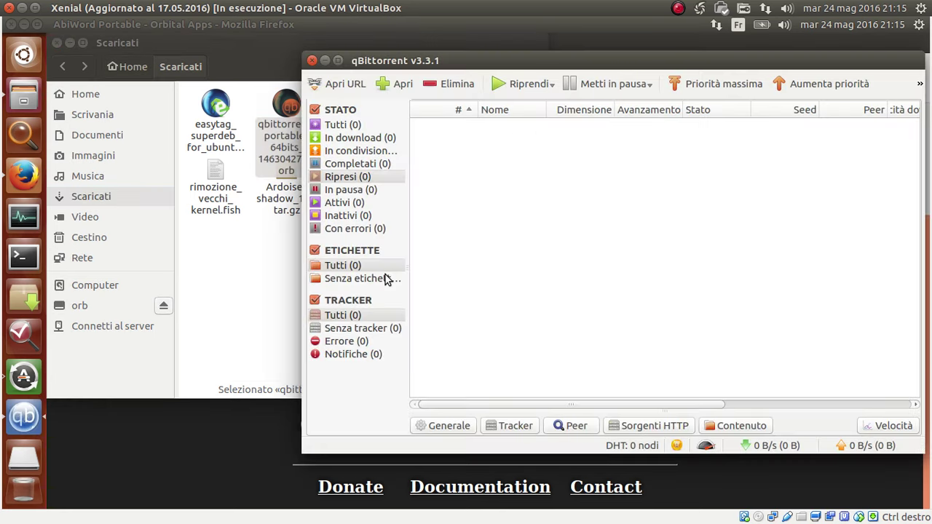
{"action": "left_click_drag", "start_coordinate": [614, 58], "coordinate": [500, 66]}
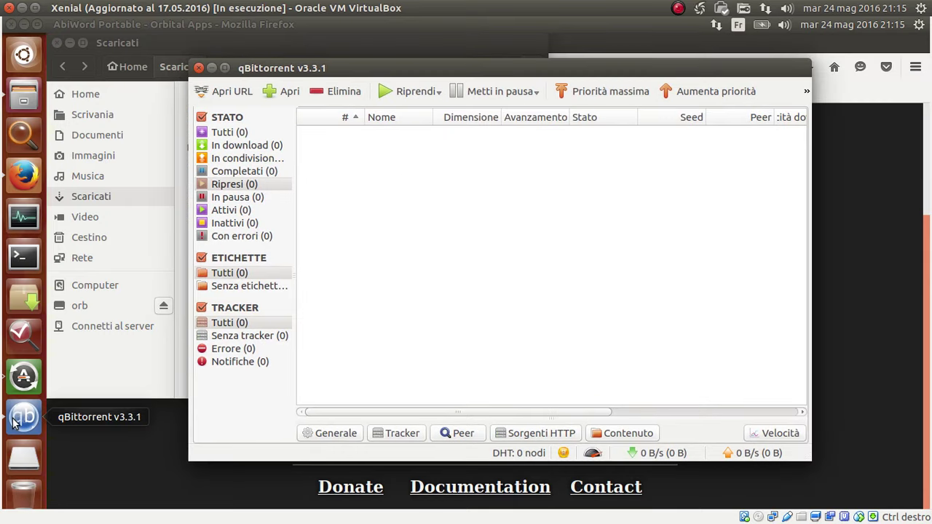
{"action": "left_click_drag", "start_coordinate": [537, 72], "coordinate": [601, 75]}
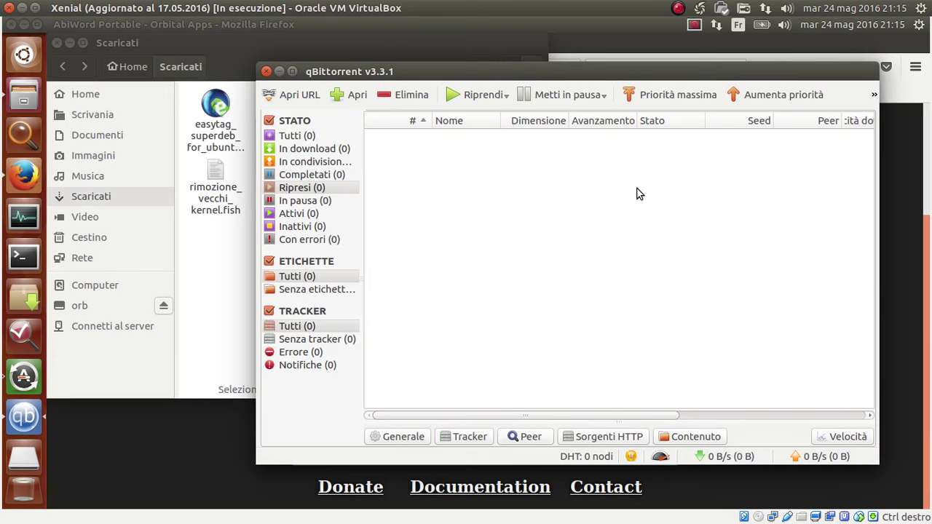
{"action": "mouse_move", "coordinate": [309, 75]}
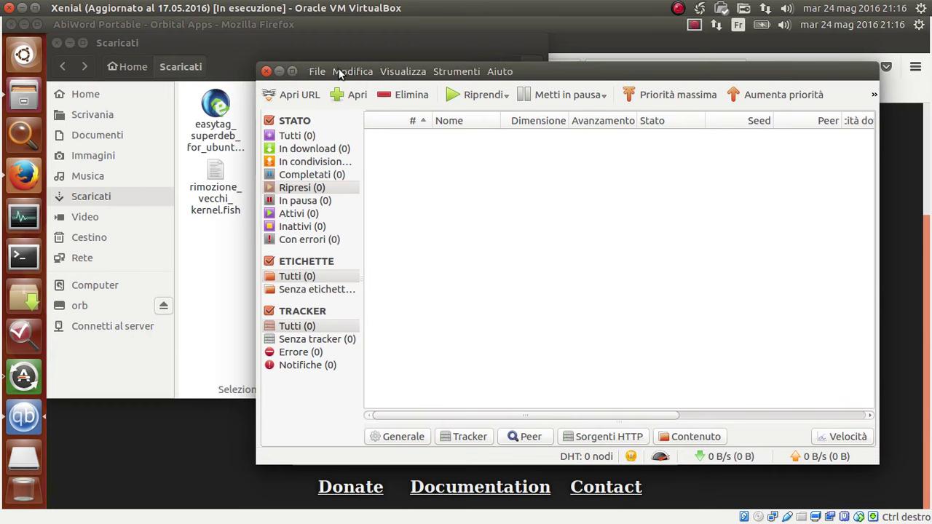
{"action": "left_click", "coordinate": [495, 75]}
{"action": "left_click", "coordinate": [528, 125]}
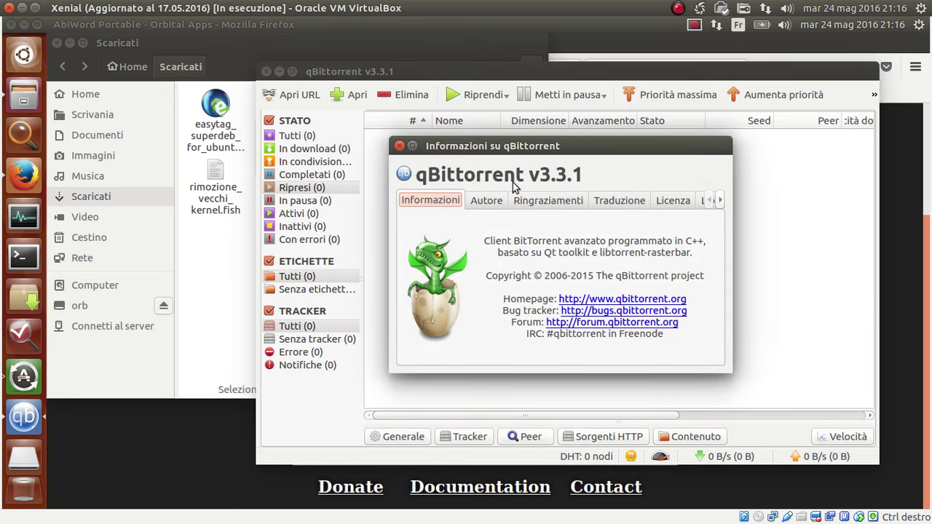
{"action": "left_click", "coordinate": [487, 202]}
{"action": "left_click", "coordinate": [546, 205]}
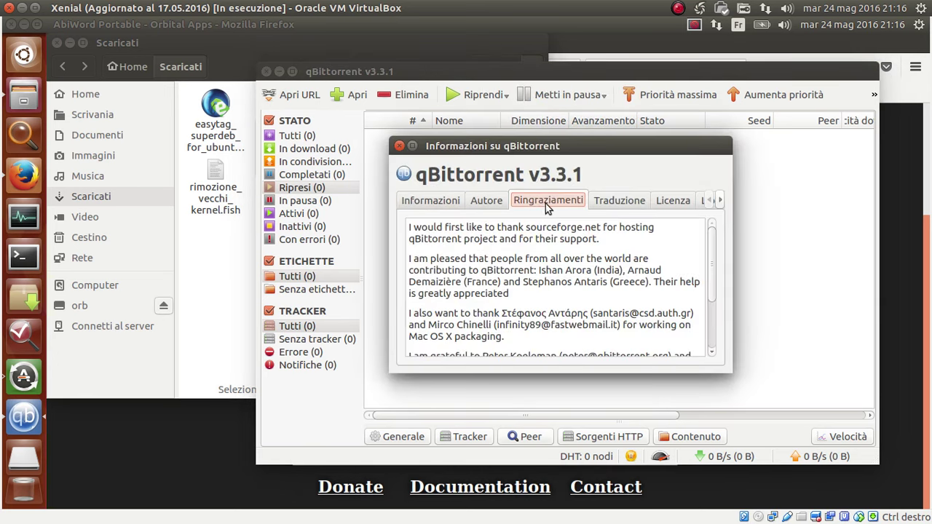
{"action": "left_click", "coordinate": [399, 146]}
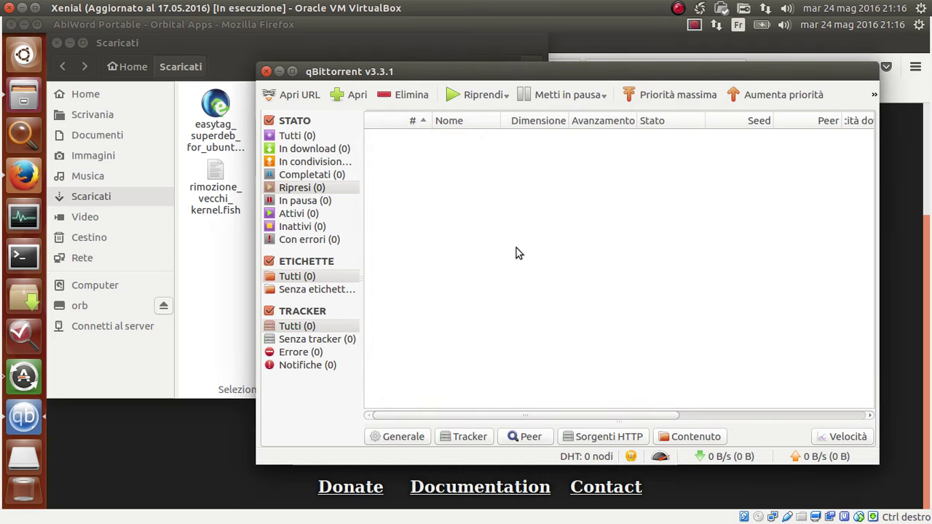
{"action": "left_click_drag", "start_coordinate": [531, 76], "coordinate": [582, 115]}
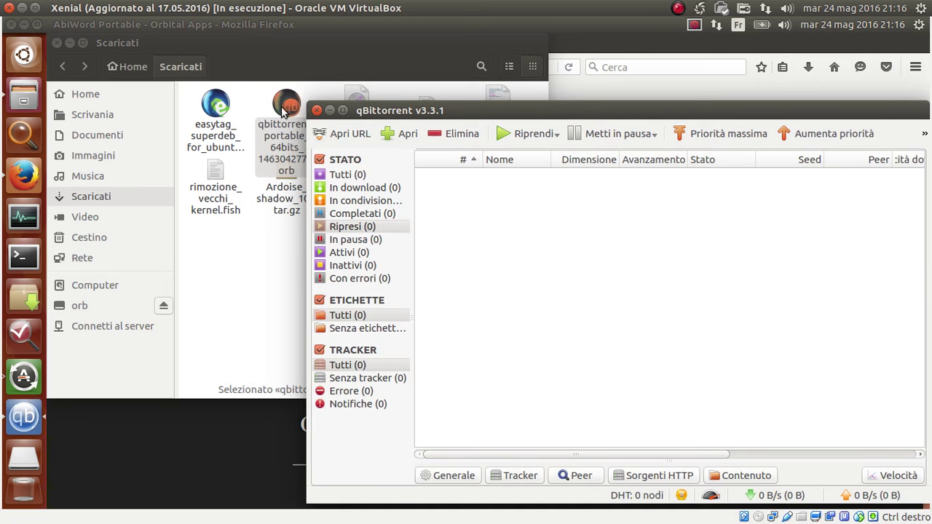
{"action": "left_click_drag", "start_coordinate": [632, 115], "coordinate": [597, 91]}
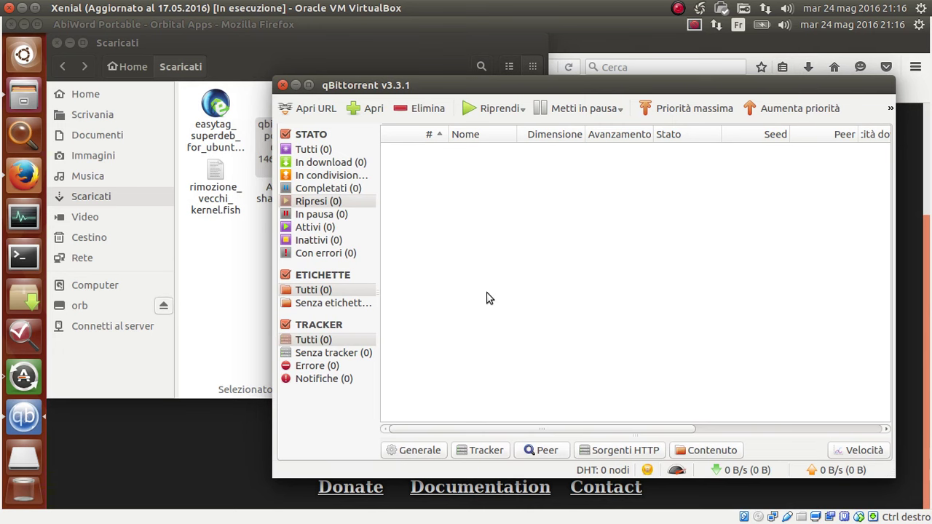
{"action": "mouse_move", "coordinate": [656, 86]}
{"action": "left_mouse_down"}
{"action": "mouse_move", "coordinate": [397, 146]}
{"action": "mouse_move", "coordinate": [614, 41]}
{"action": "mouse_move", "coordinate": [635, 99]}
{"action": "mouse_move", "coordinate": [653, 106]}
{"action": "mouse_move", "coordinate": [667, 96]}
{"action": "left_mouse_up"}
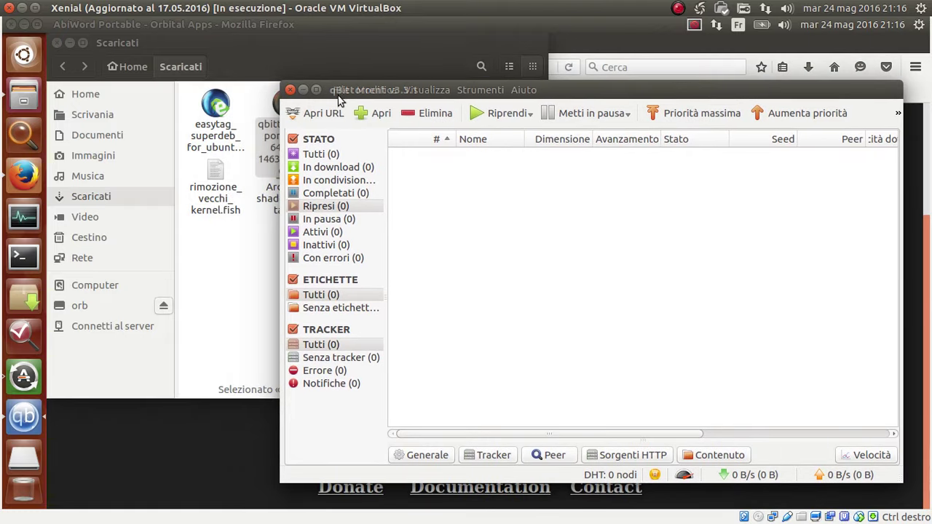
{"action": "mouse_move", "coordinate": [479, 93]}
{"action": "left_click_drag", "start_coordinate": [479, 93], "coordinate": [379, 272]}
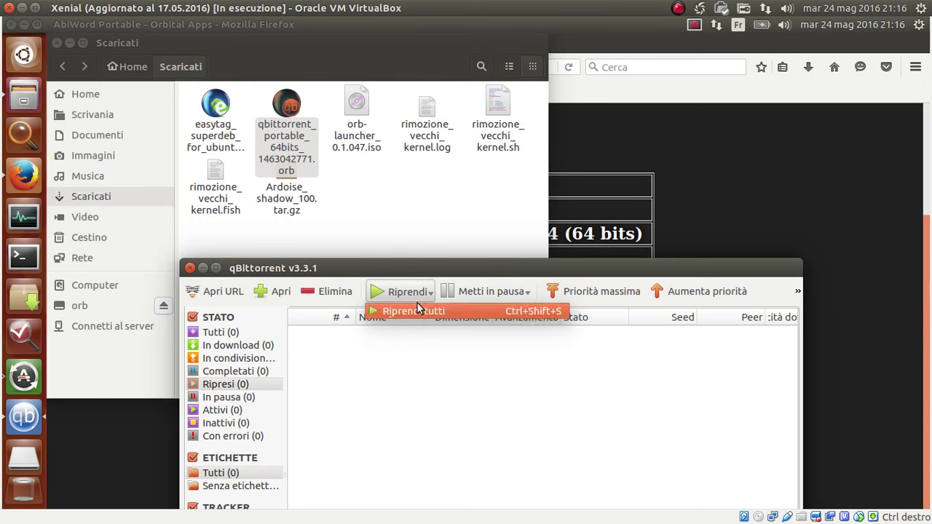
{"action": "left_click", "coordinate": [657, 264]}
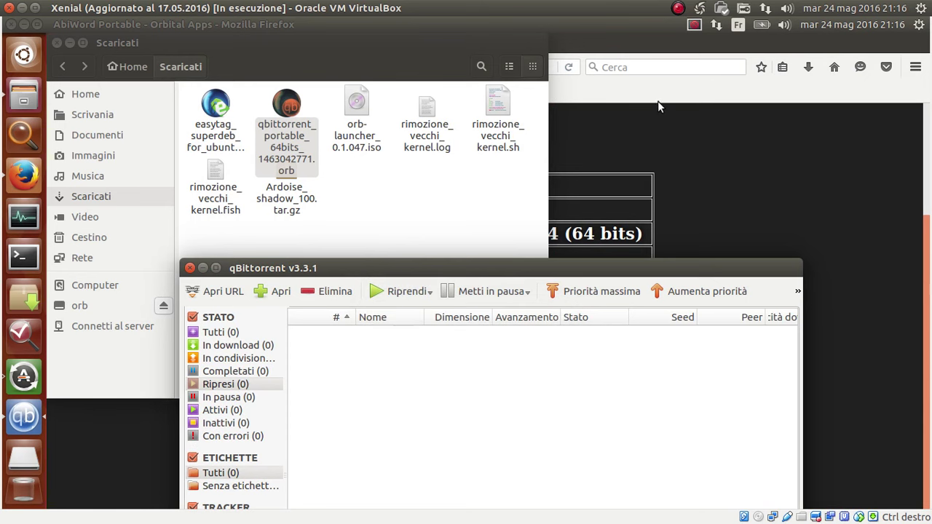
{"action": "left_click_drag", "start_coordinate": [688, 267], "coordinate": [736, 70]}
{"action": "left_click", "coordinate": [300, 161]}
{"action": "left_click", "coordinate": [295, 150]}
{"action": "left_click", "coordinate": [278, 136]}
{"action": "left_click", "coordinate": [273, 95]}
{"action": "left_click", "coordinate": [565, 322]}
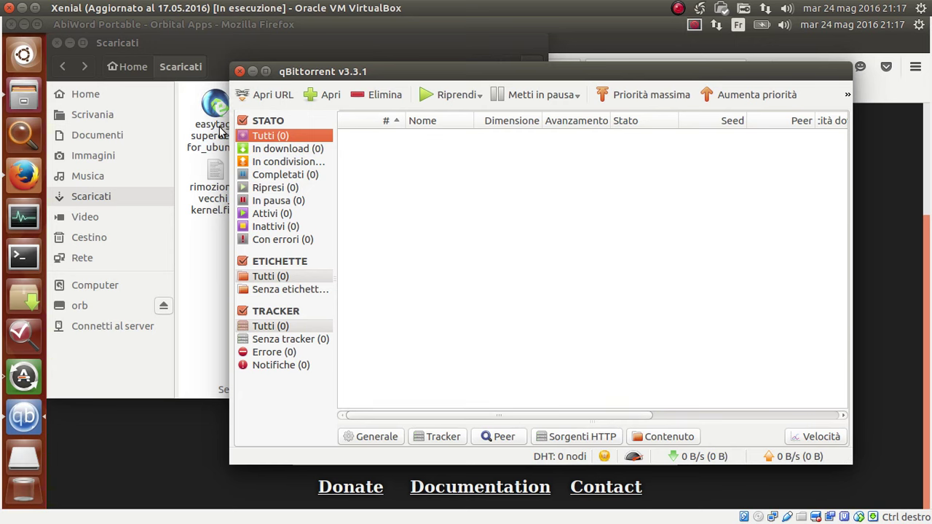
{"action": "left_click", "coordinate": [286, 71]}
Quit qBittorrent and eject the mounted orb disk from the sidebar.
{"action": "left_click", "coordinate": [307, 137]}
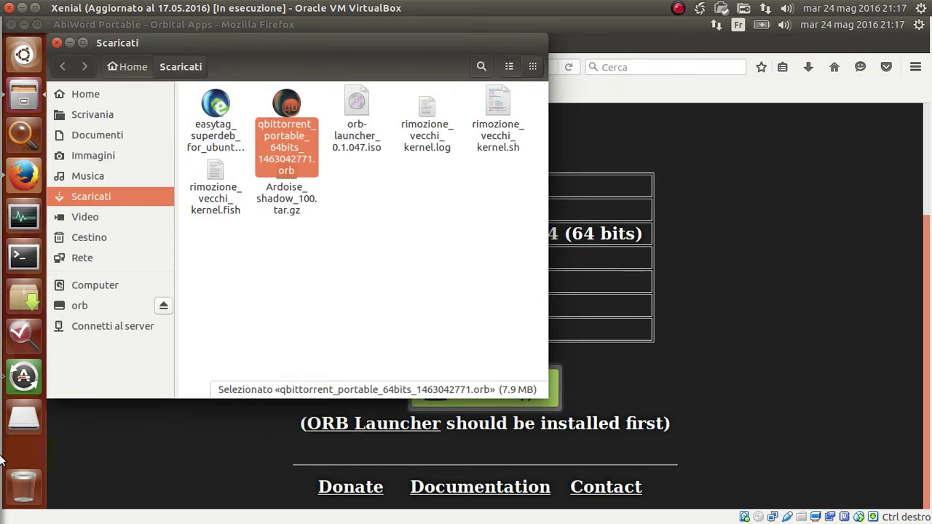
{"action": "left_click", "coordinate": [386, 194]}
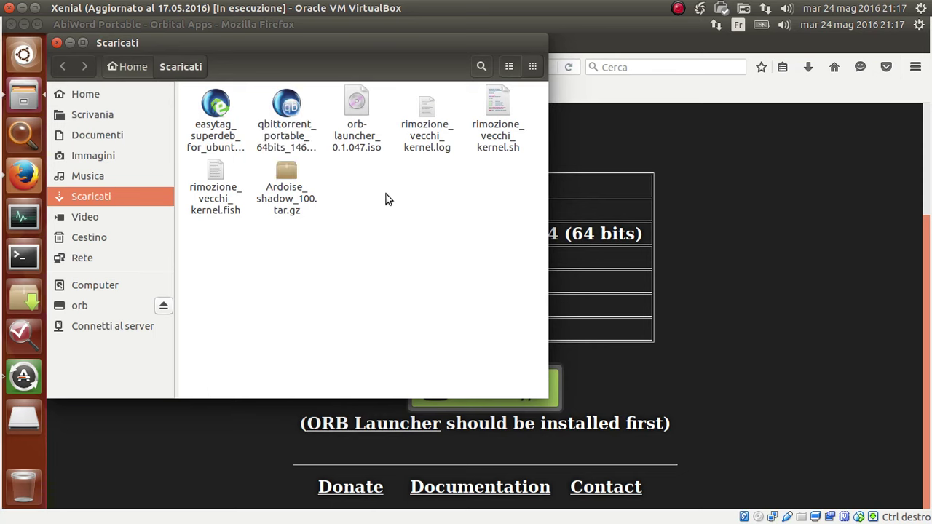
{"action": "left_click", "coordinate": [289, 107]}
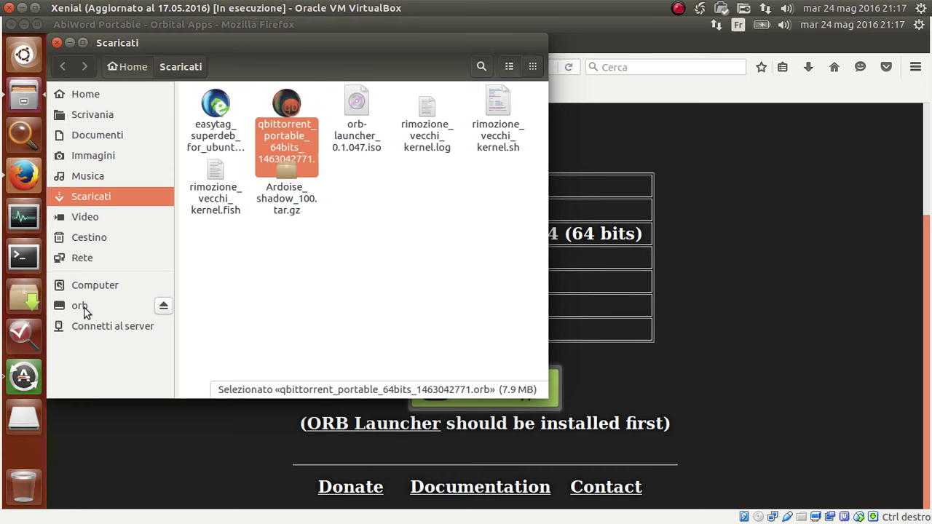
{"action": "left_click", "coordinate": [356, 117]}
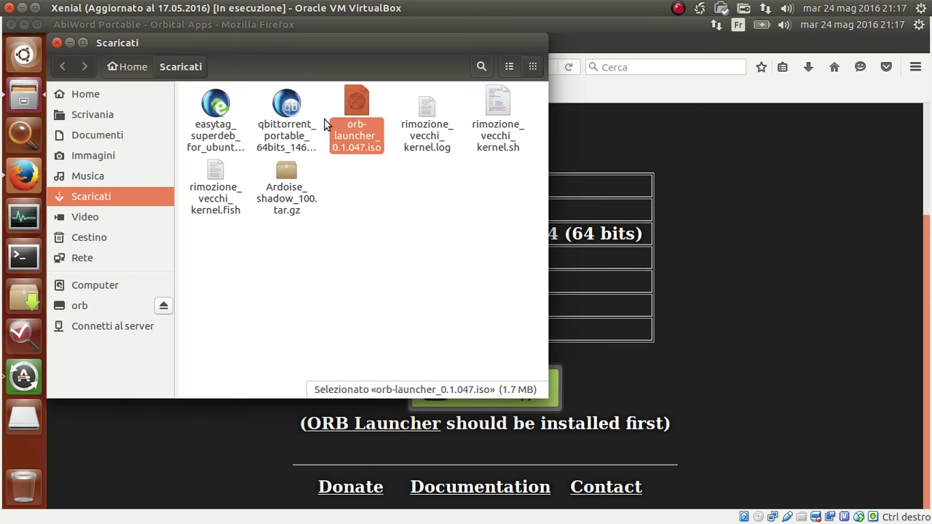
{"action": "left_click", "coordinate": [240, 305]}
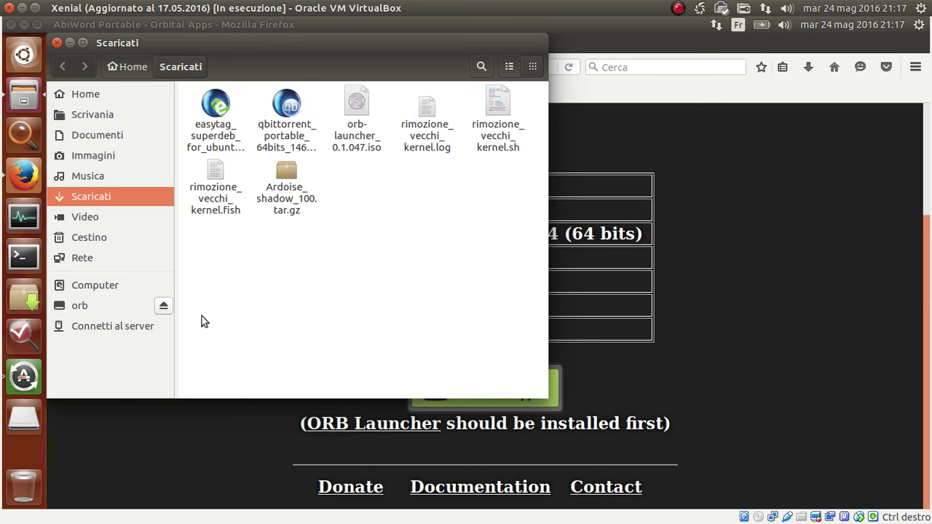
{"action": "left_click", "coordinate": [164, 306]}
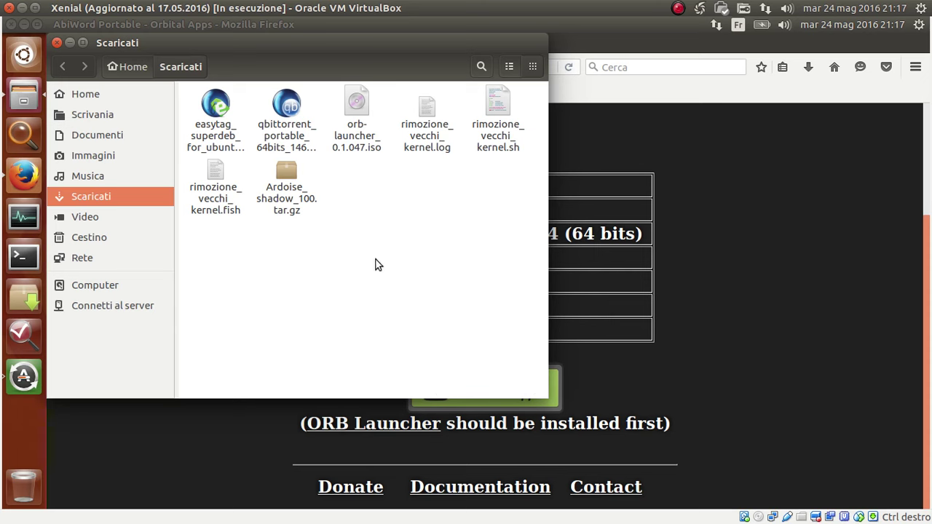
Review the ISO, qbittorrent and easytag files, then bring back Firefox's AbiWord Portable page.
{"action": "left_click", "coordinate": [356, 106]}
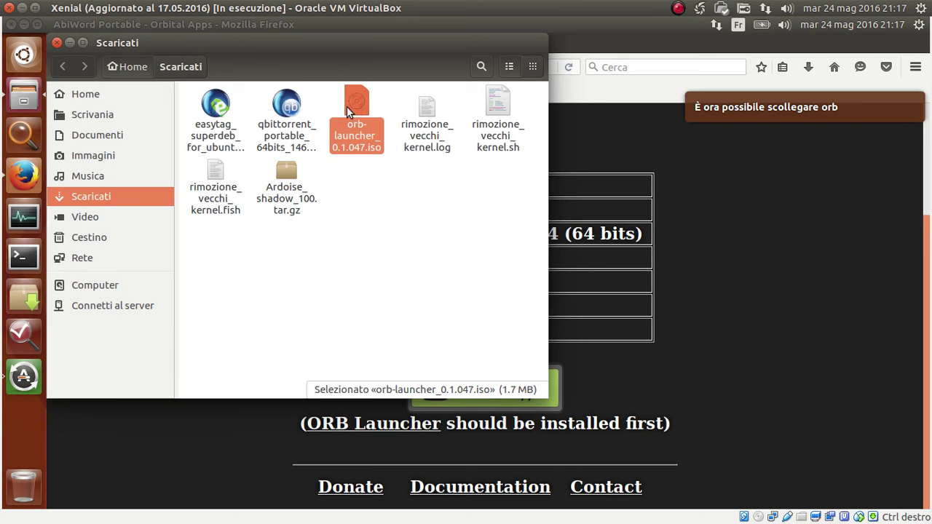
{"action": "left_click", "coordinate": [280, 106]}
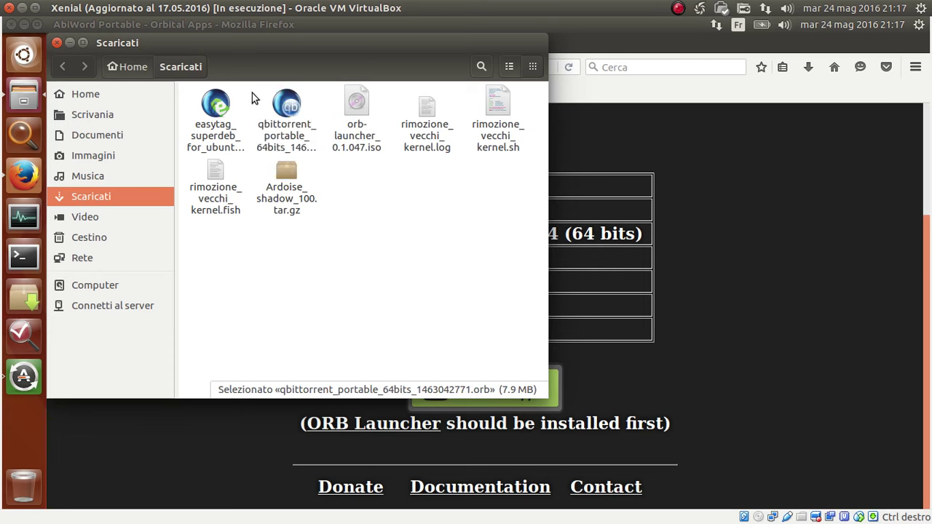
{"action": "left_click", "coordinate": [288, 109]}
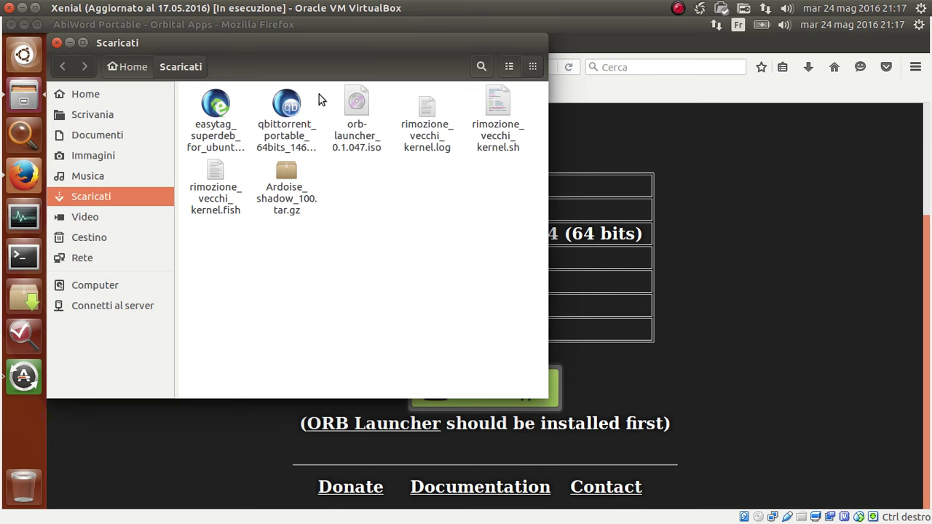
{"action": "left_click", "coordinate": [288, 106]}
{"action": "left_click", "coordinate": [291, 104]}
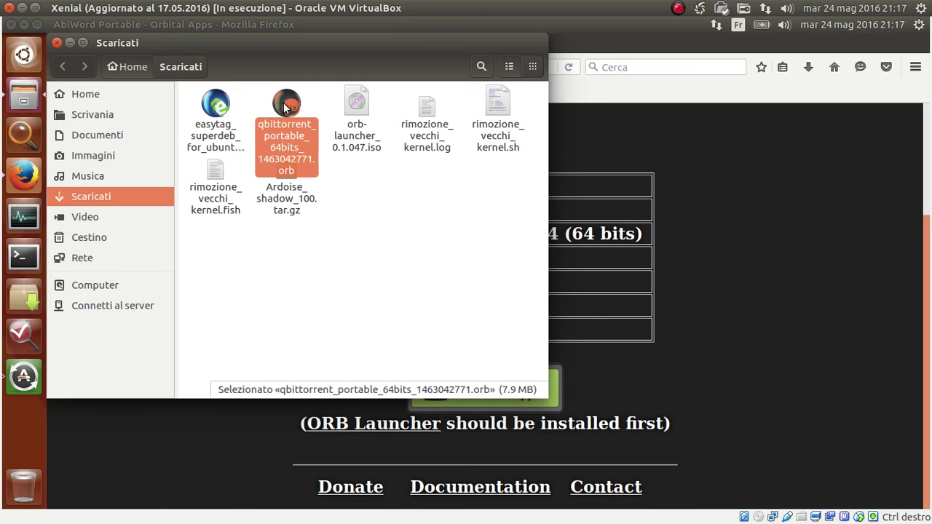
{"action": "left_click", "coordinate": [466, 276]}
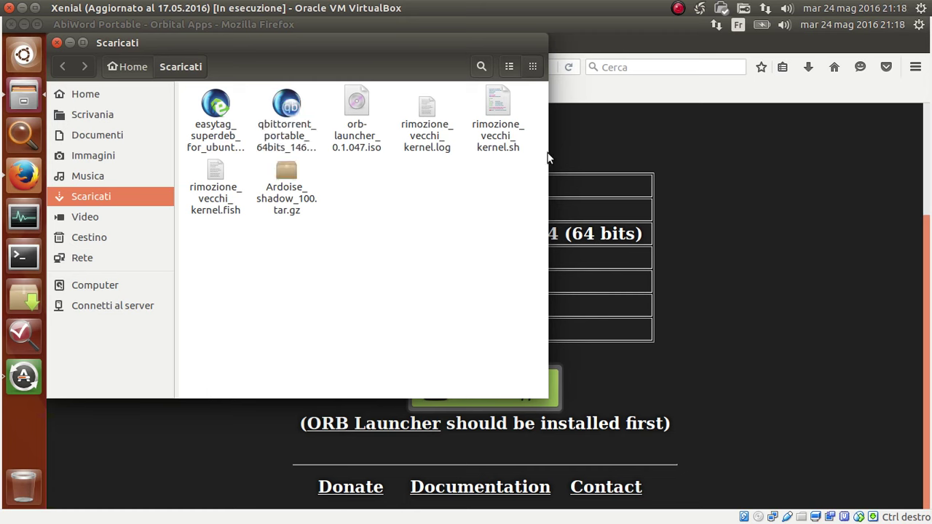
{"action": "left_click", "coordinate": [217, 111]}
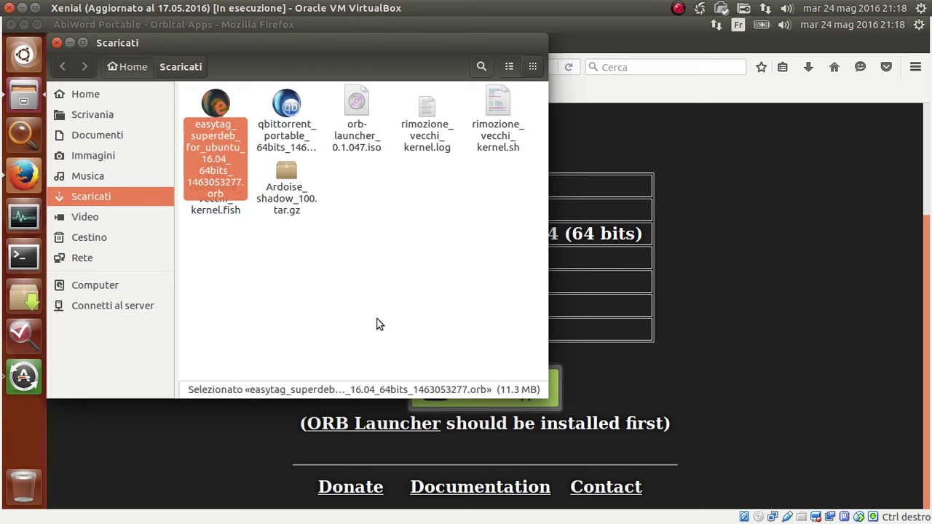
{"action": "left_click", "coordinate": [712, 226]}
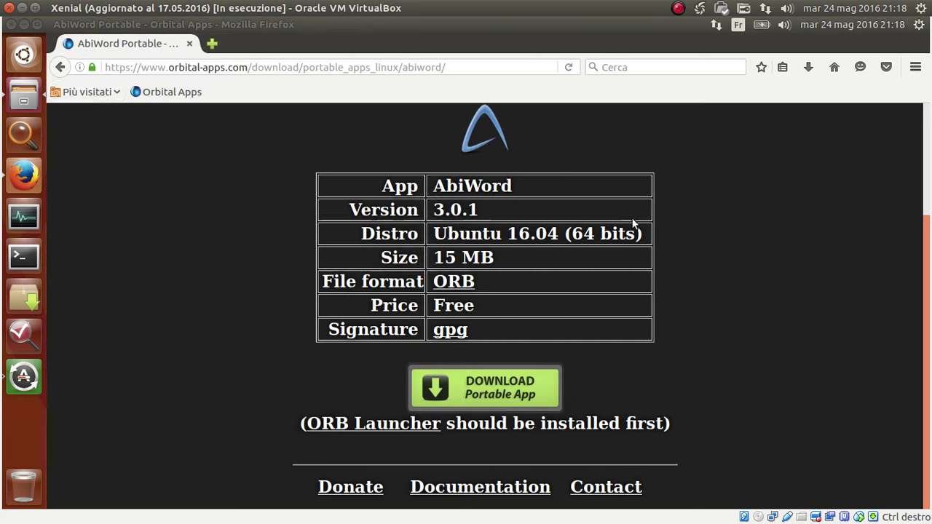
Go via the Orbital Apps homepage's Superdebs section to the Ubuntu 16.04 64-bit superdebs list.
{"action": "left_click", "coordinate": [64, 71]}
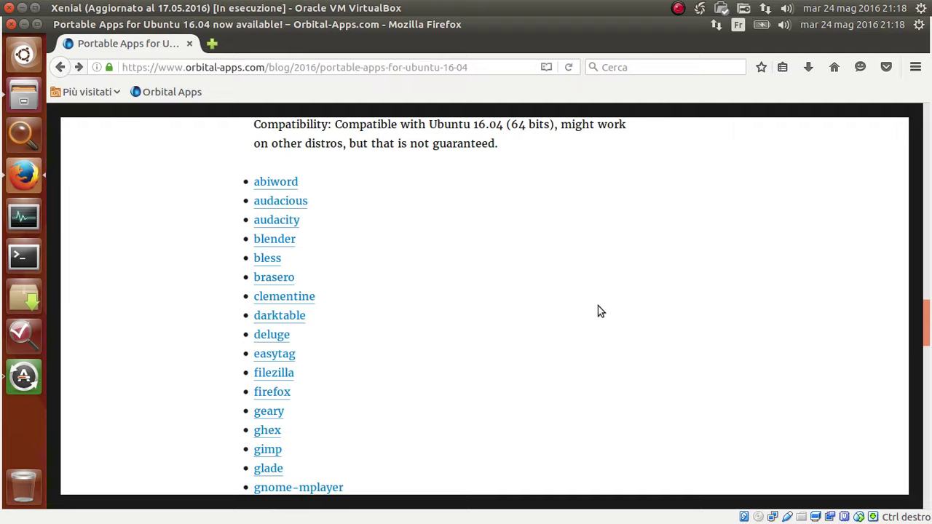
{"action": "scroll", "coordinate": [597, 302], "scroll_direction": "up", "scroll_amount": 10}
{"action": "scroll", "coordinate": [592, 294], "scroll_direction": "up", "scroll_amount": 10}
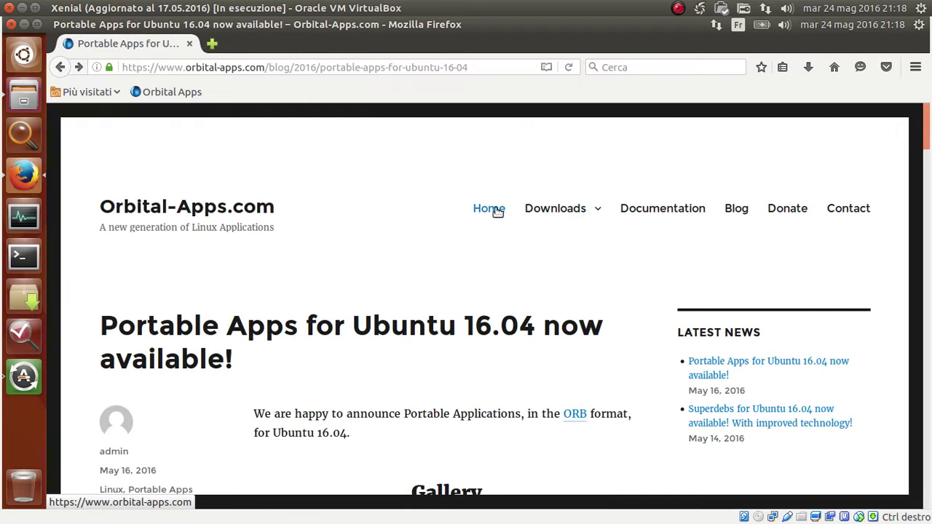
{"action": "left_click", "coordinate": [497, 211]}
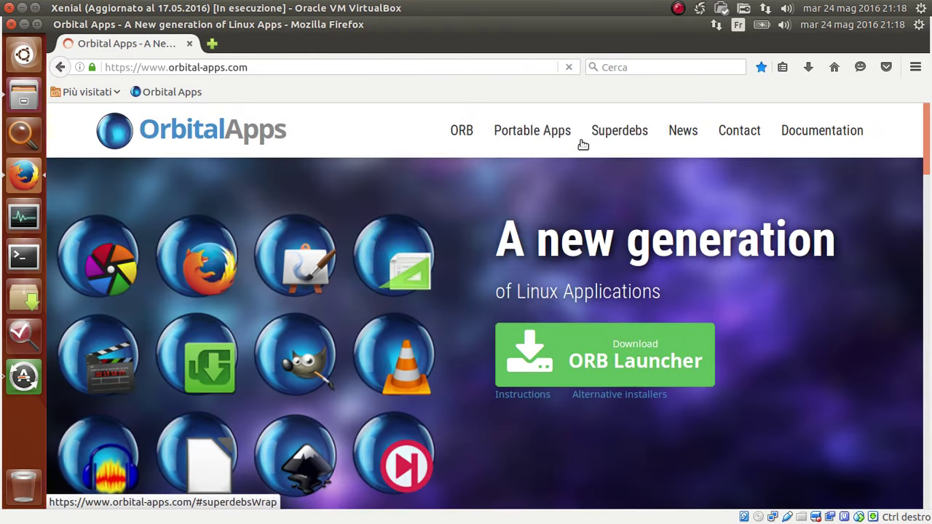
{"action": "left_click", "coordinate": [606, 131]}
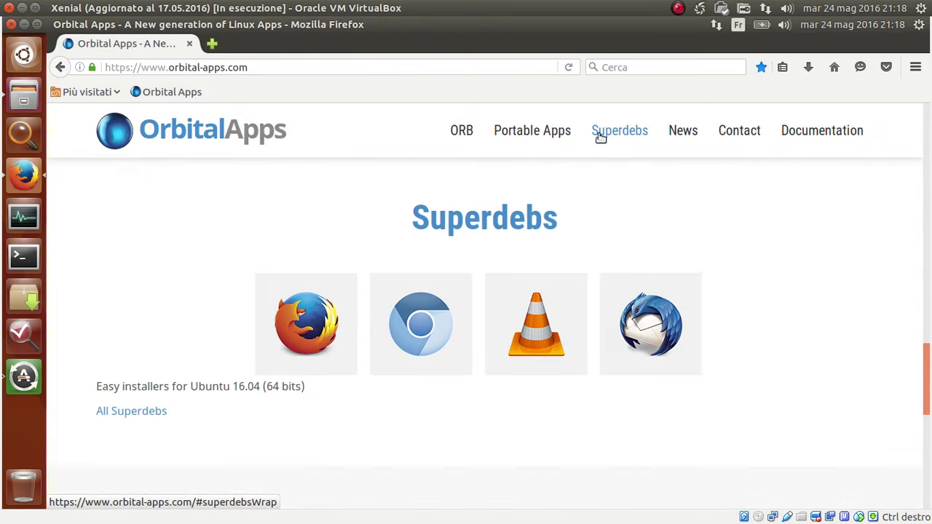
{"action": "left_click", "coordinate": [147, 412]}
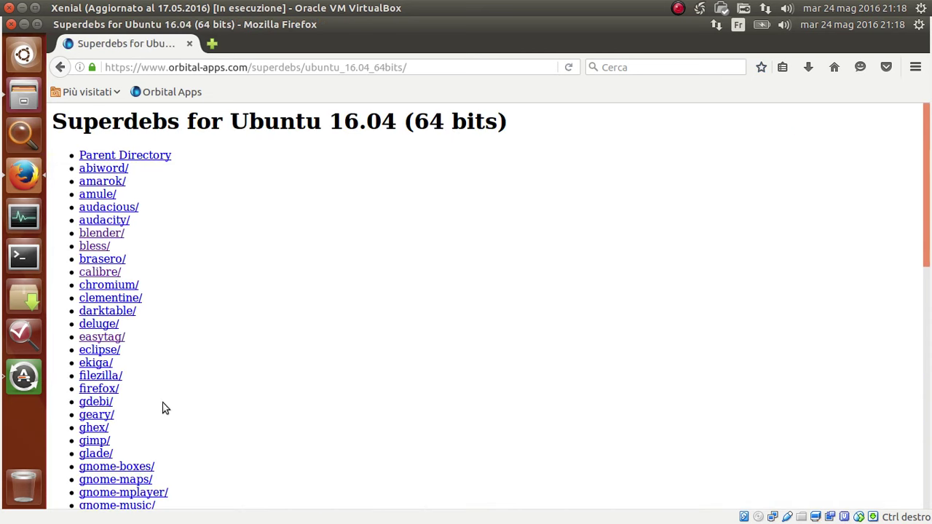
{"action": "scroll", "coordinate": [225, 267], "scroll_direction": "down", "scroll_amount": 12}
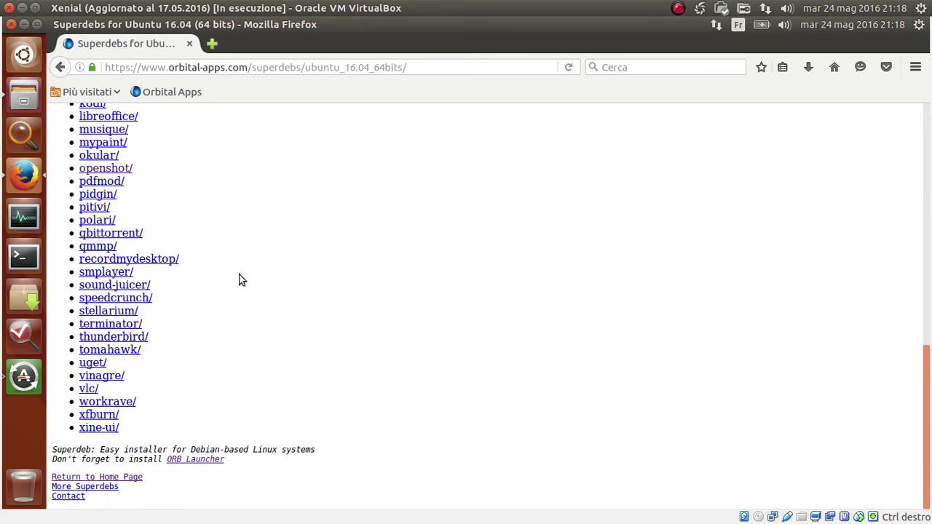
{"action": "scroll", "coordinate": [257, 296], "scroll_direction": "up", "scroll_amount": 12}
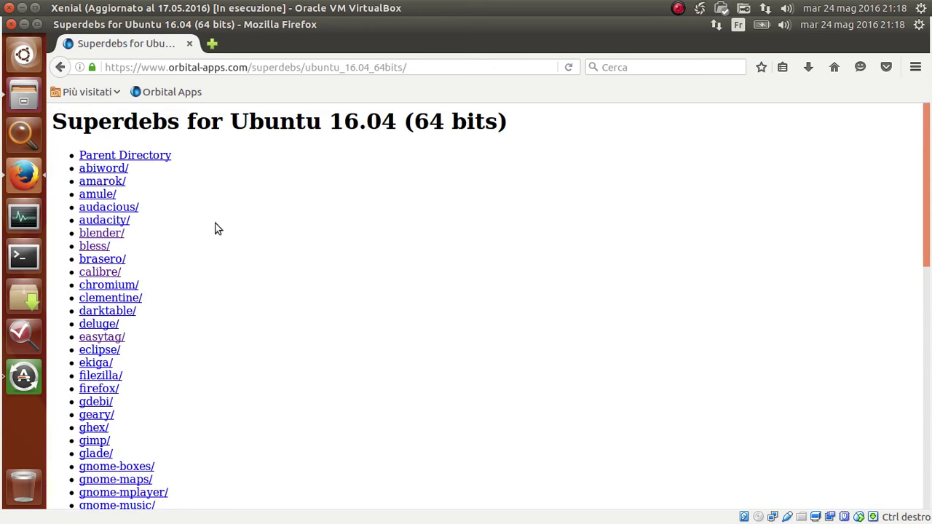
{"action": "scroll", "coordinate": [310, 294], "scroll_direction": "down", "scroll_amount": 2}
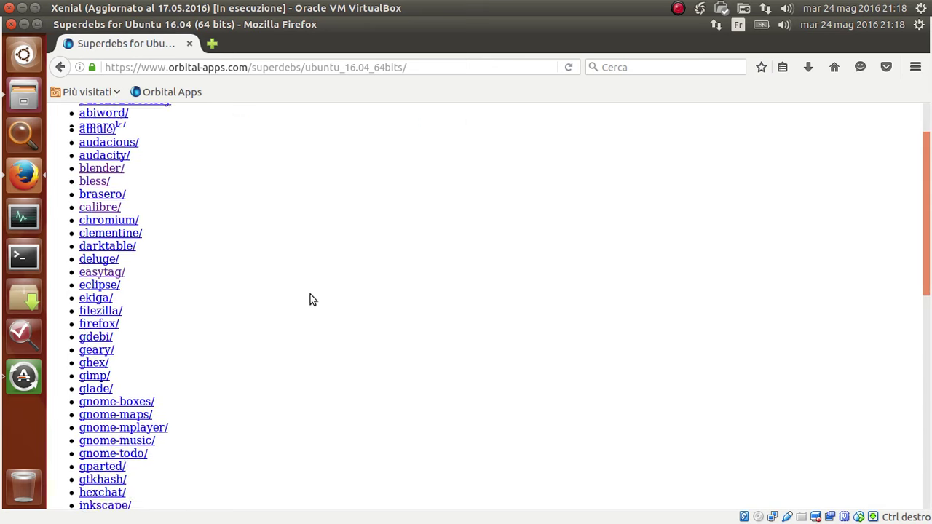
{"action": "left_click", "coordinate": [23, 96]}
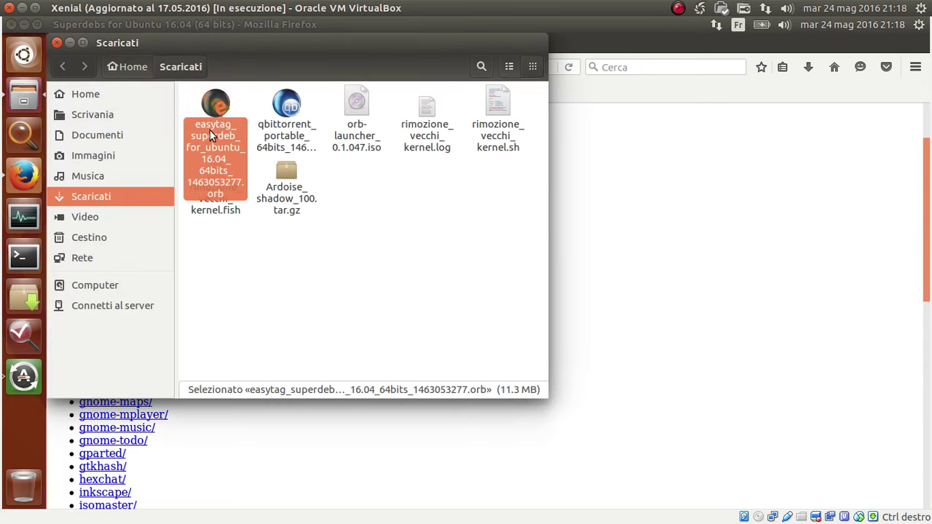
{"action": "left_click", "coordinate": [419, 284]}
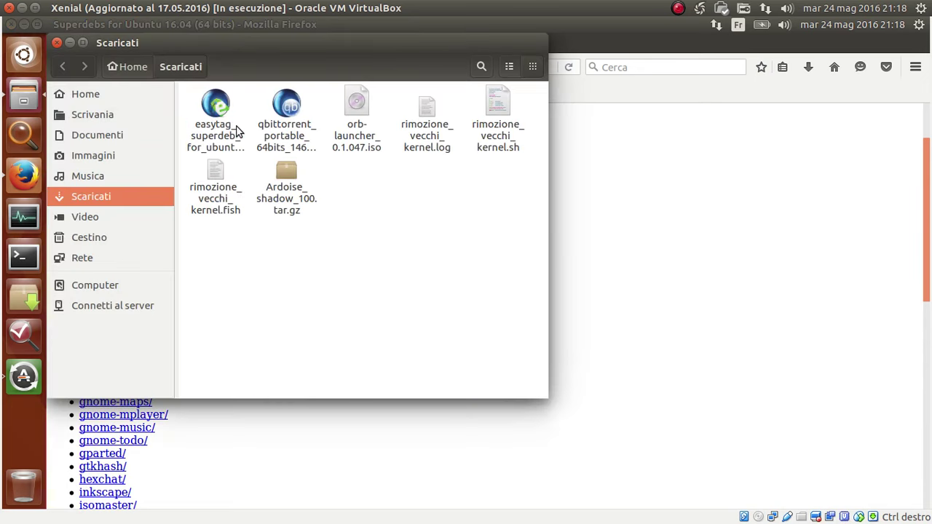
{"action": "left_click", "coordinate": [214, 107]}
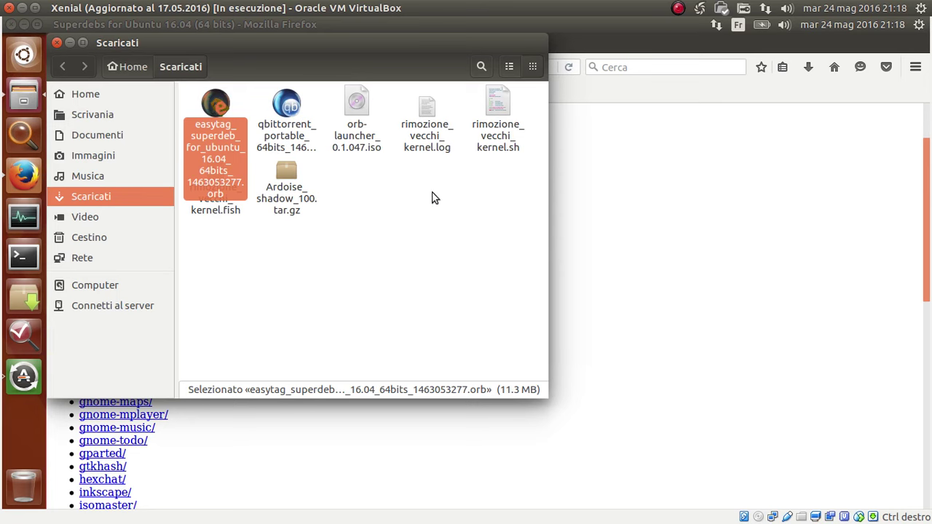
{"action": "left_click", "coordinate": [283, 104]}
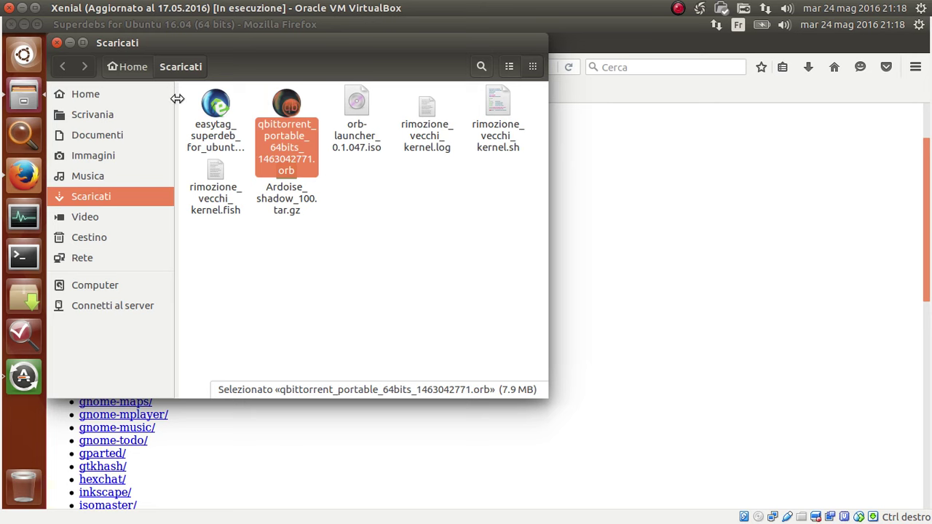
{"action": "left_click", "coordinate": [224, 104]}
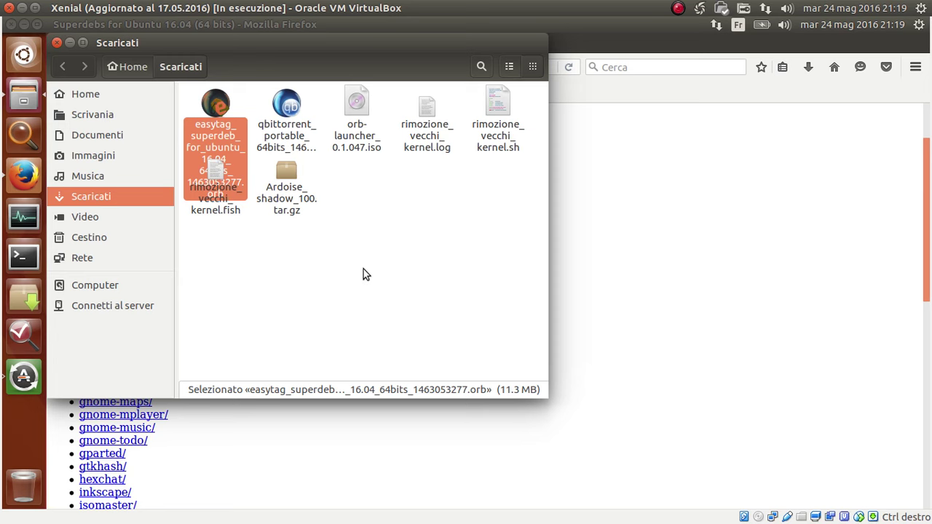
{"action": "left_click", "coordinate": [216, 100]}
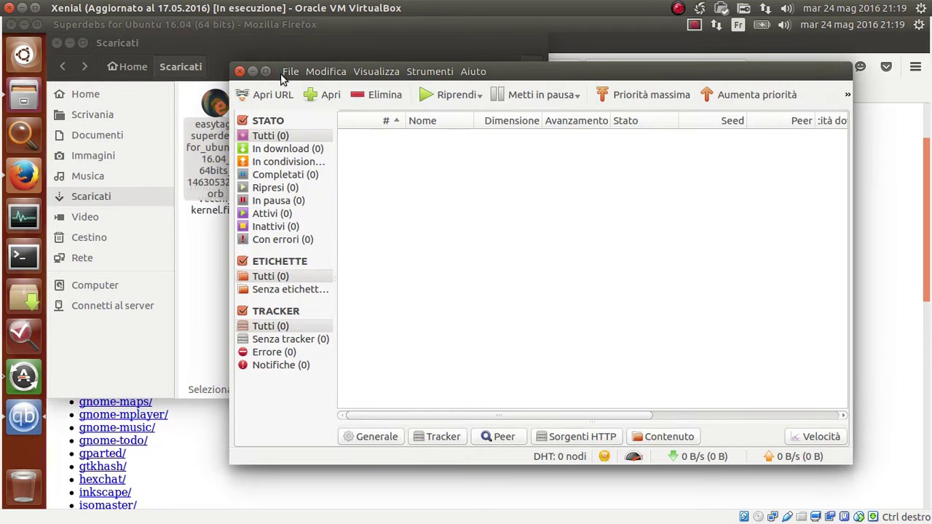
Quit qBittorrent through File > Esci and bring the Scaricati folder back in front.
{"action": "left_click", "coordinate": [281, 74]}
{"action": "left_click", "coordinate": [318, 142]}
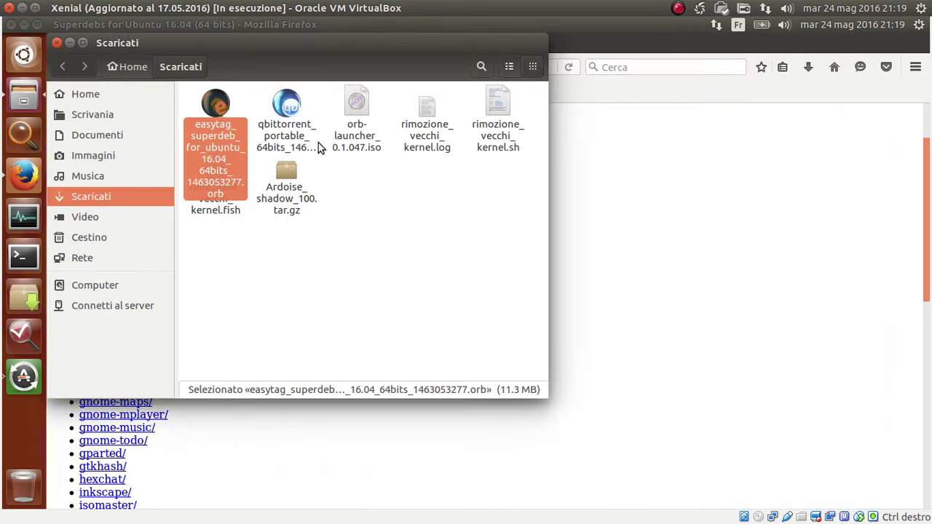
{"action": "left_click", "coordinate": [214, 105]}
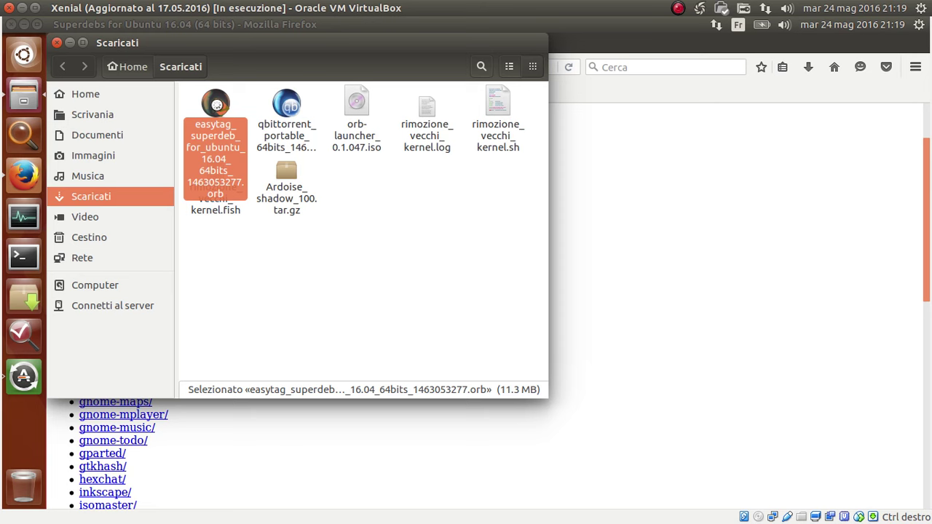
{"action": "left_click", "coordinate": [728, 216]}
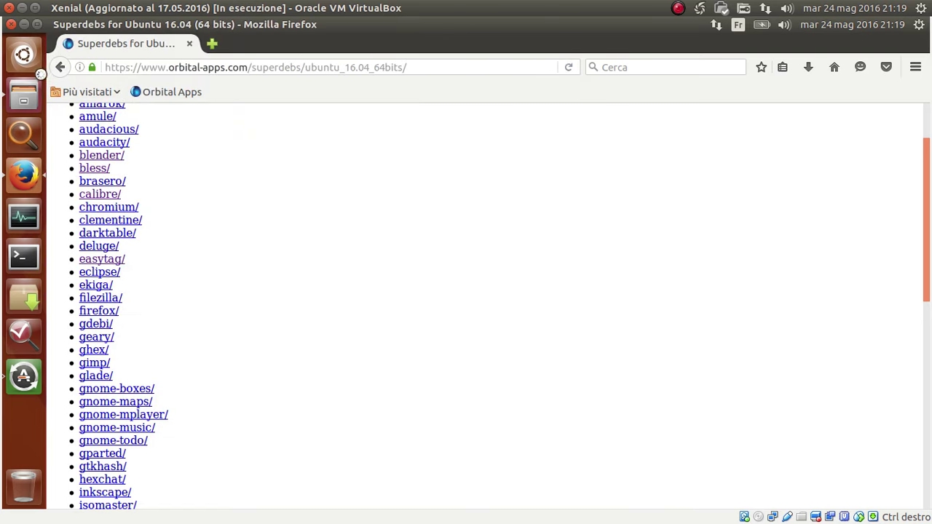
{"action": "left_click", "coordinate": [24, 95]}
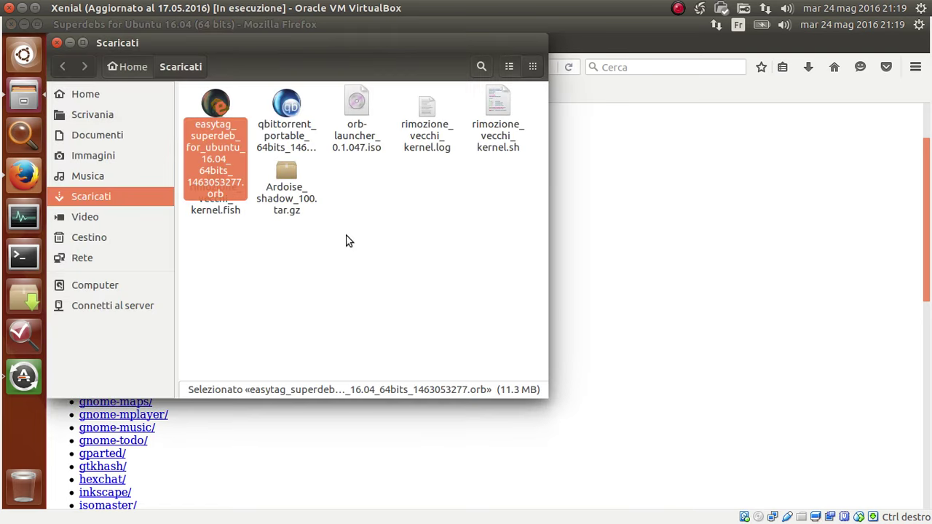
Run the easytag superdeb, confirm installing EasyTAG, and authenticate with the admin password.
{"action": "key", "text": "Return"}
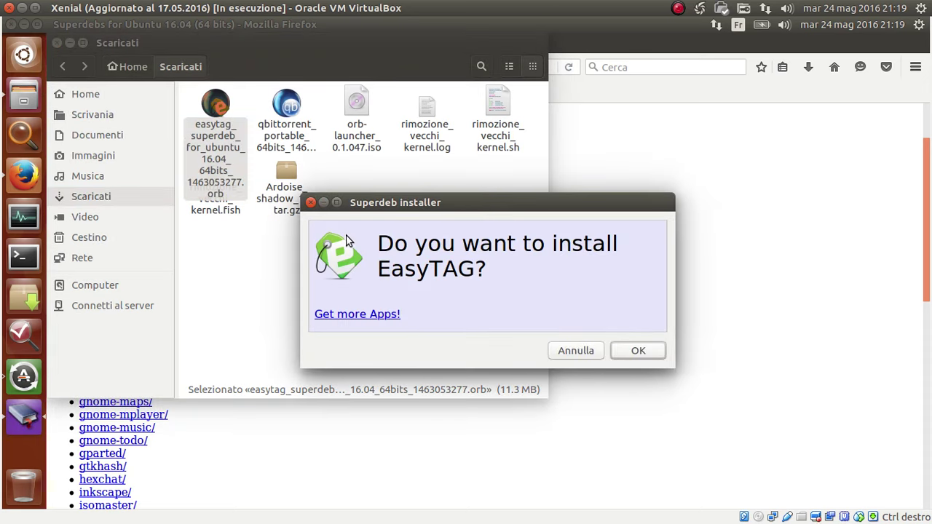
{"action": "left_click_drag", "start_coordinate": [488, 204], "coordinate": [504, 160]}
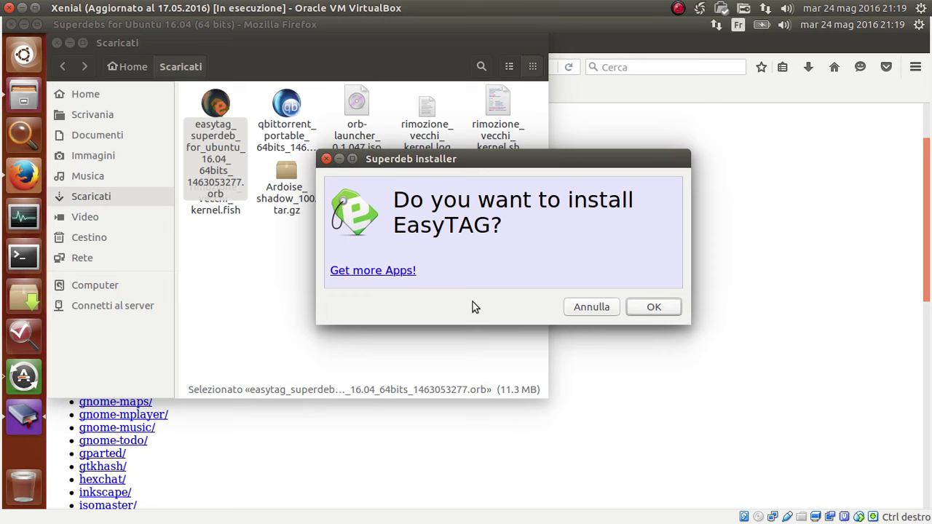
{"action": "triple_click", "coordinate": [466, 203]}
{"action": "left_click", "coordinate": [566, 262]}
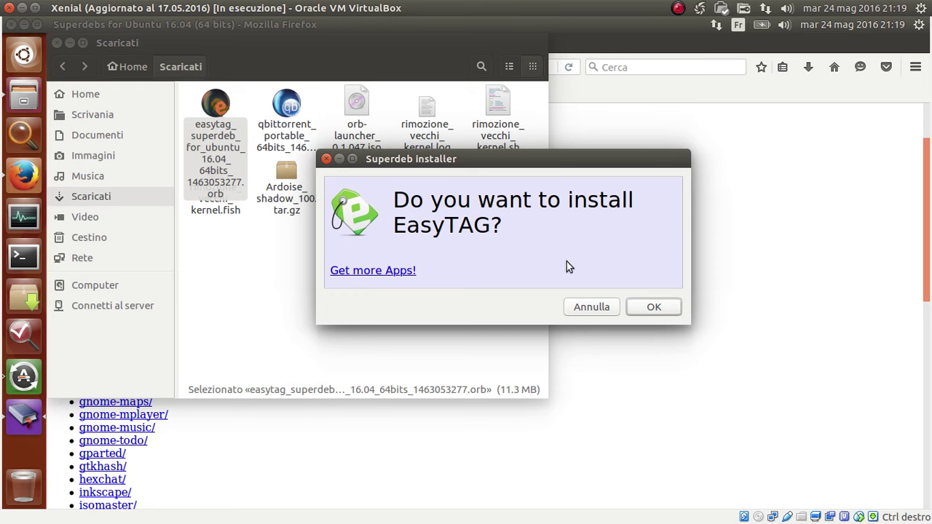
{"action": "left_click", "coordinate": [653, 307]}
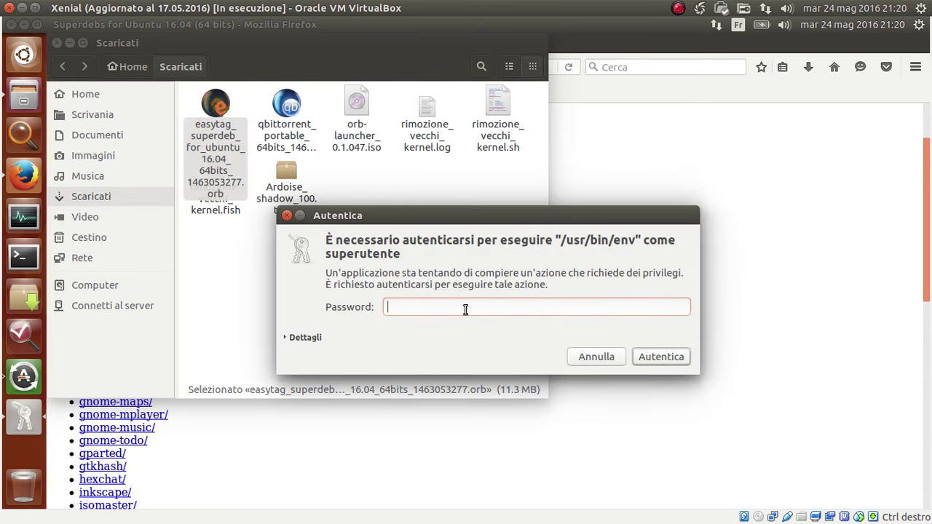
{"action": "type", "text": "p******"}
{"action": "left_click", "coordinate": [663, 359]}
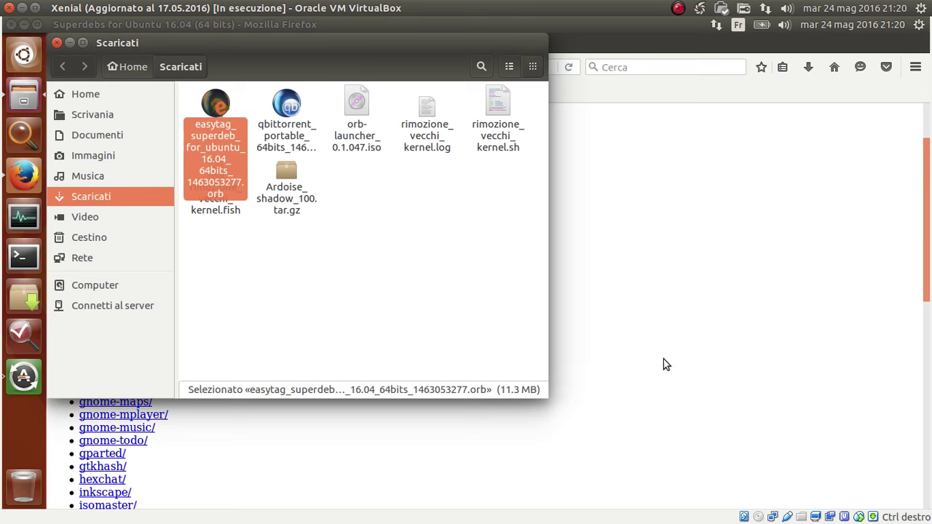
Move the 'Installing easytag...' progress window aside and wait for the result dialog.
{"action": "left_click_drag", "start_coordinate": [477, 249], "coordinate": [698, 164]}
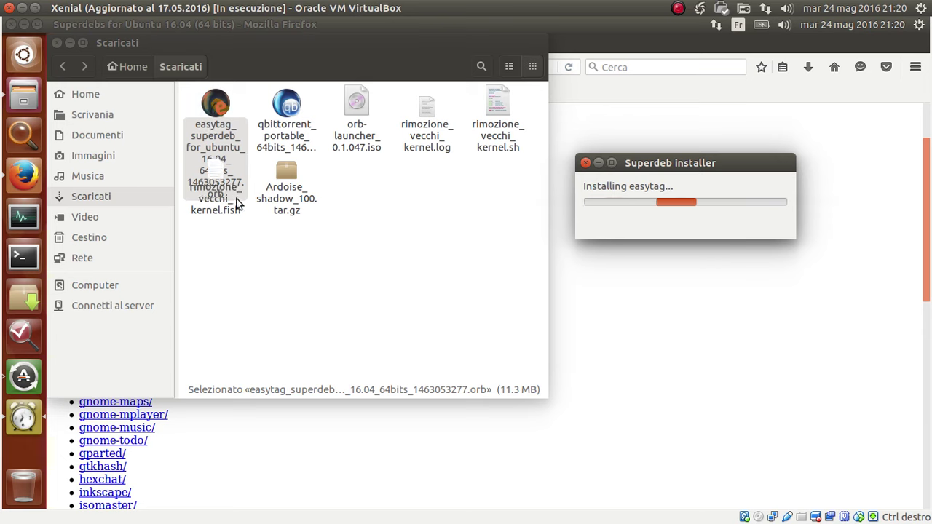
{"action": "left_click", "coordinate": [319, 283]}
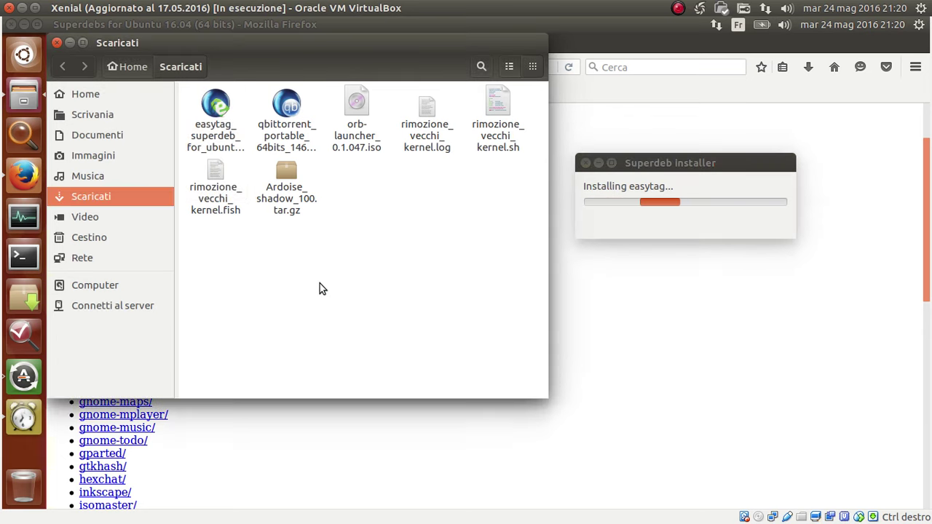
{"action": "left_click", "coordinate": [215, 105]}
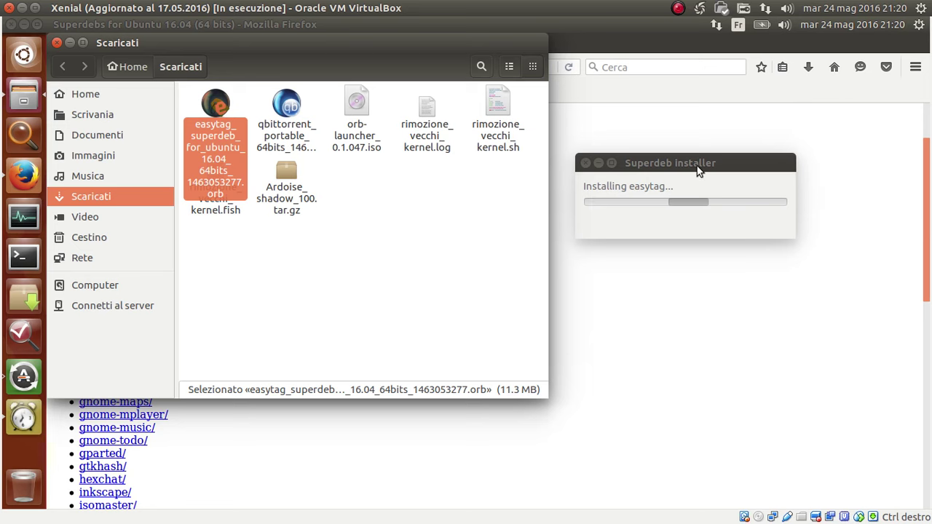
{"action": "left_click_drag", "start_coordinate": [697, 169], "coordinate": [637, 204]}
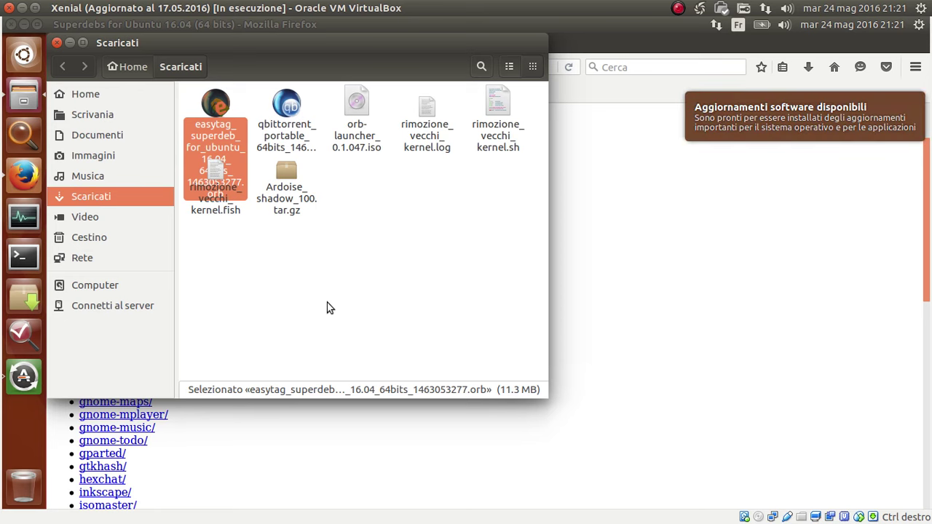
{"action": "double_click", "coordinate": [246, 95]}
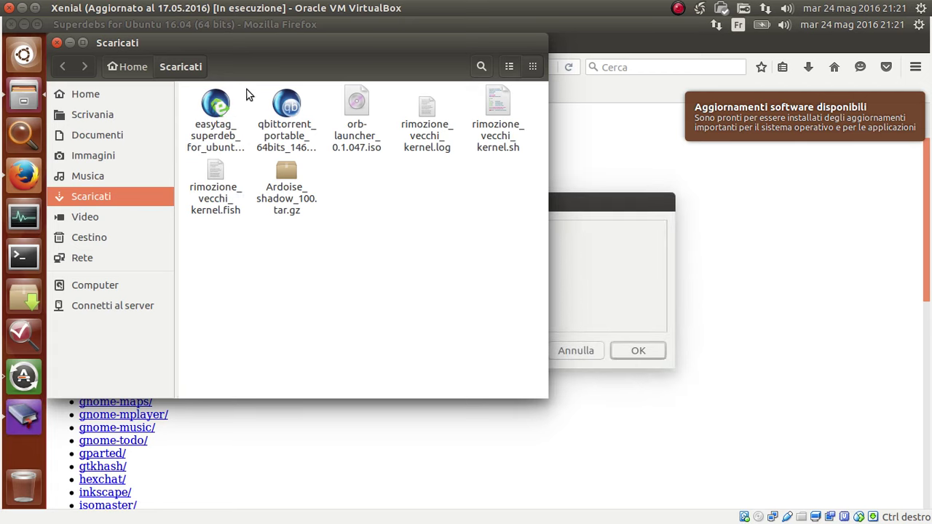
{"action": "left_click", "coordinate": [581, 211]}
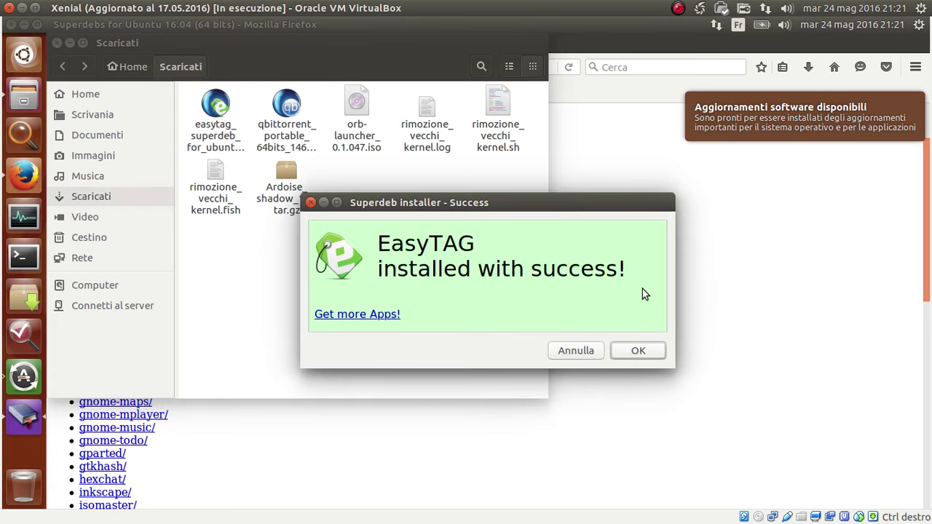
Confirm the 'EasyTAG installed with success' message with OK.
{"action": "left_click_drag", "start_coordinate": [638, 277], "coordinate": [334, 250]}
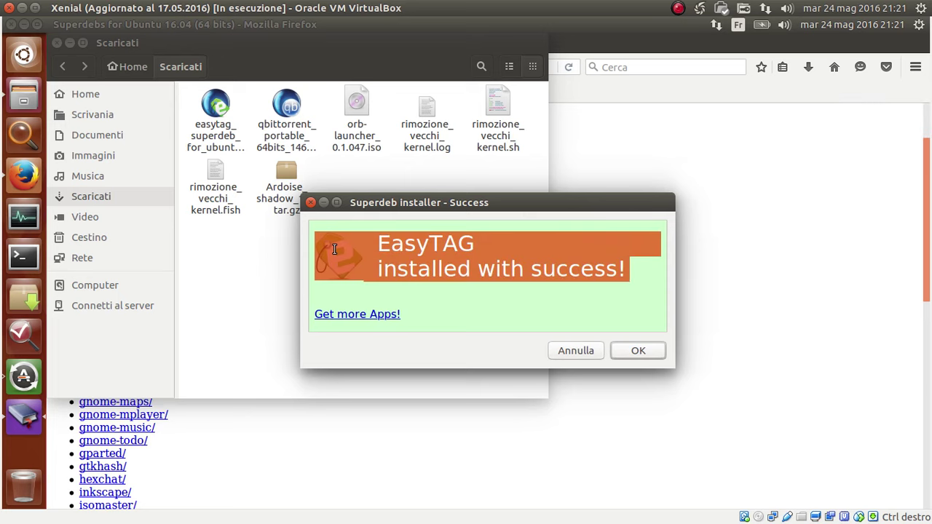
{"action": "left_click", "coordinate": [638, 354]}
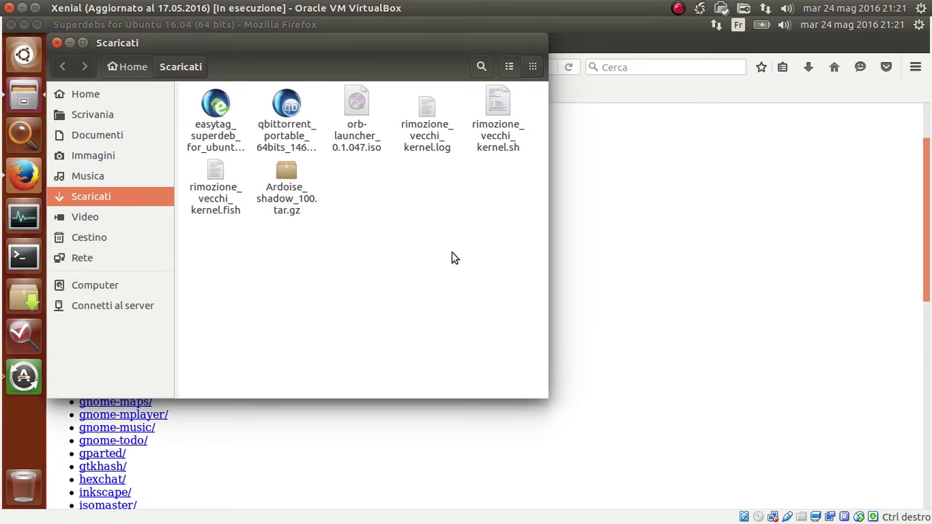
{"action": "left_click", "coordinate": [214, 117]}
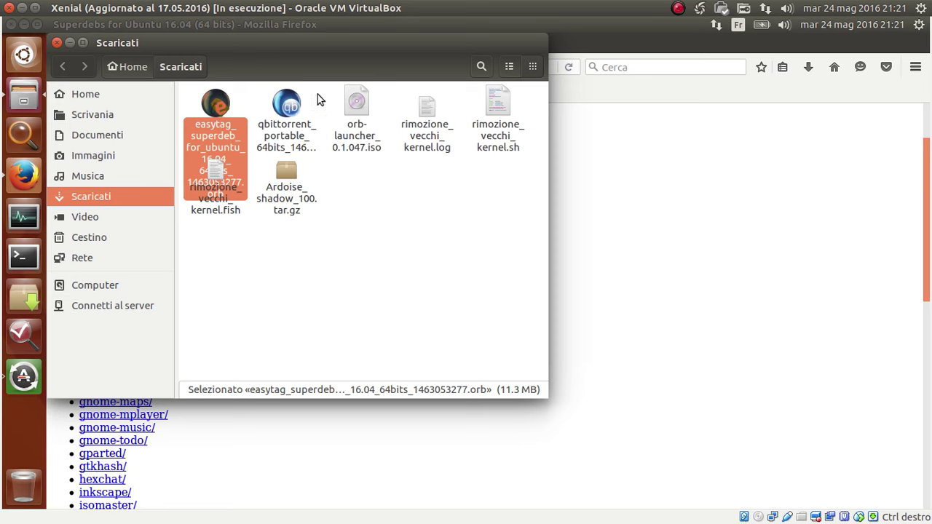
{"action": "left_click", "coordinate": [240, 97]}
{"action": "left_click", "coordinate": [219, 104]}
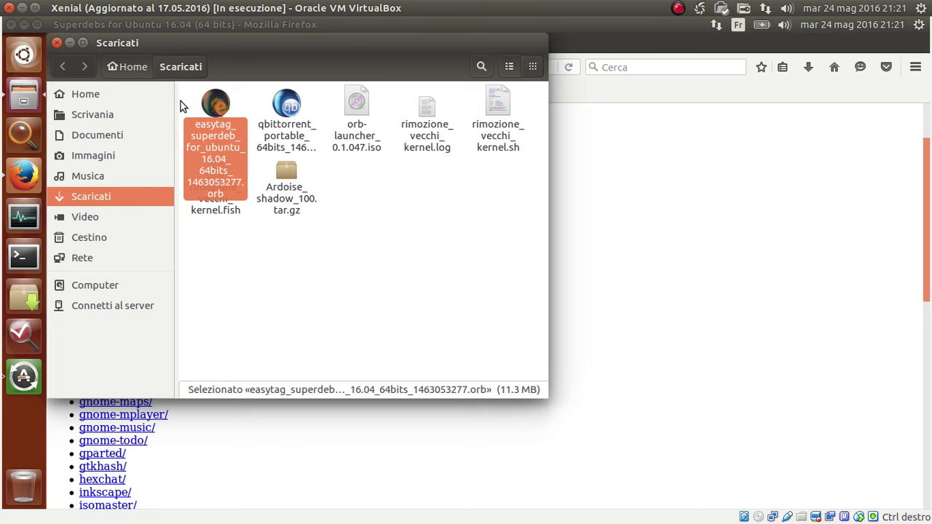
{"action": "left_click", "coordinate": [338, 309]}
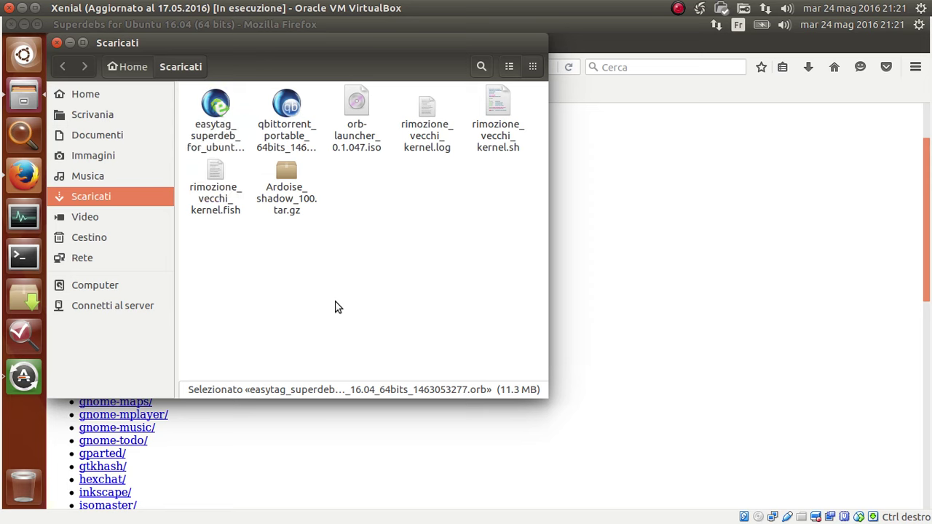
{"action": "left_click", "coordinate": [214, 108]}
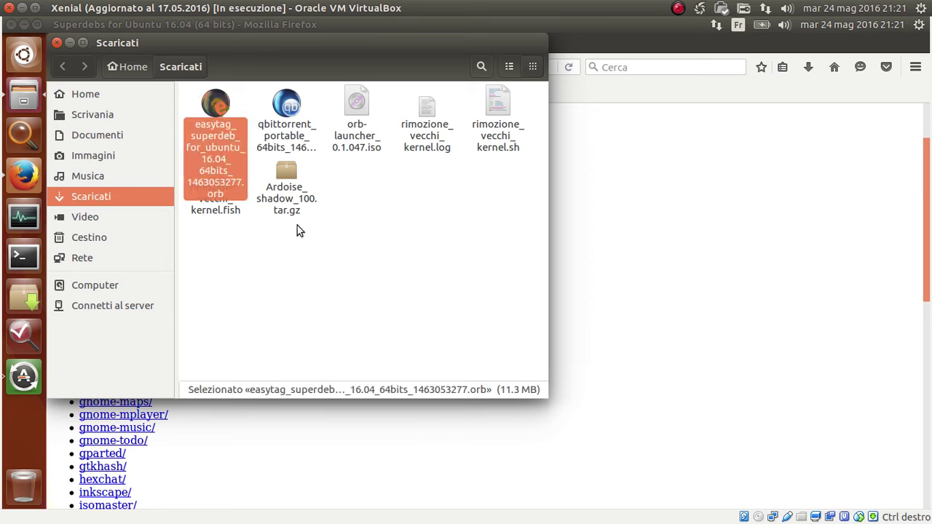
{"action": "left_click", "coordinate": [371, 315]}
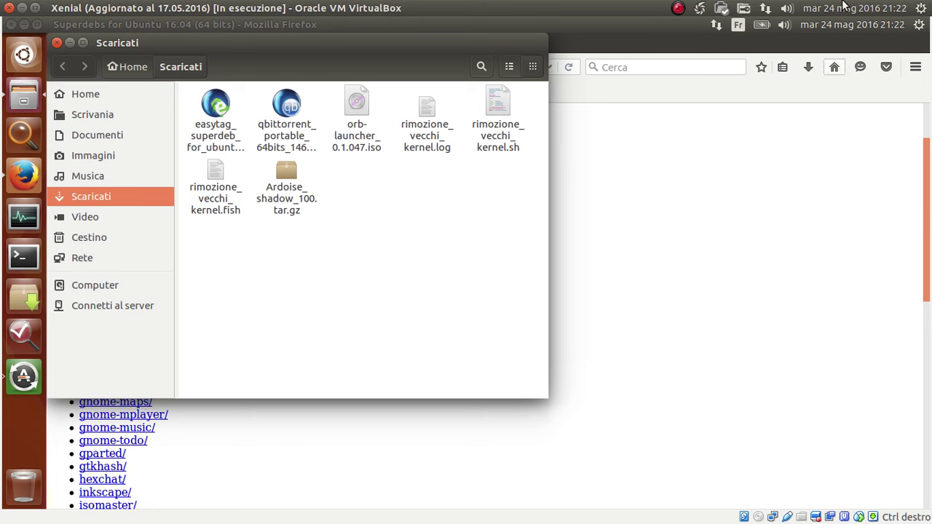
{"action": "left_click", "coordinate": [216, 107]}
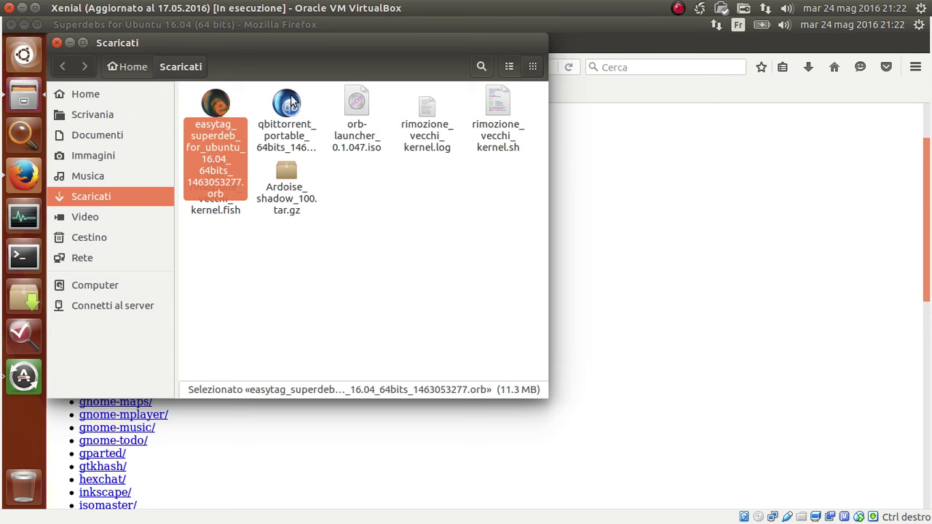
Select the easytag superdeb alone and together with the qbittorrent file to compare them.
{"action": "left_click", "coordinate": [242, 100]}
{"action": "left_click", "coordinate": [214, 102]}
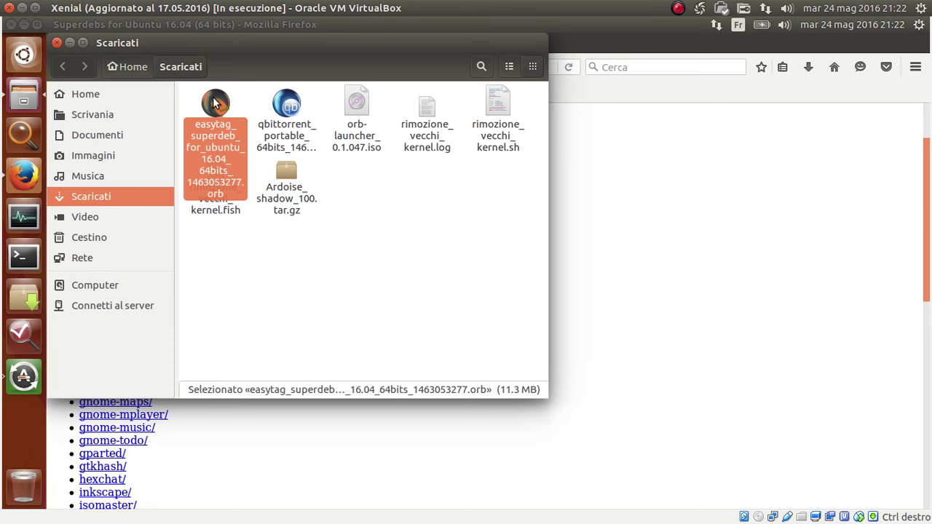
{"action": "left_click", "coordinate": [443, 227]}
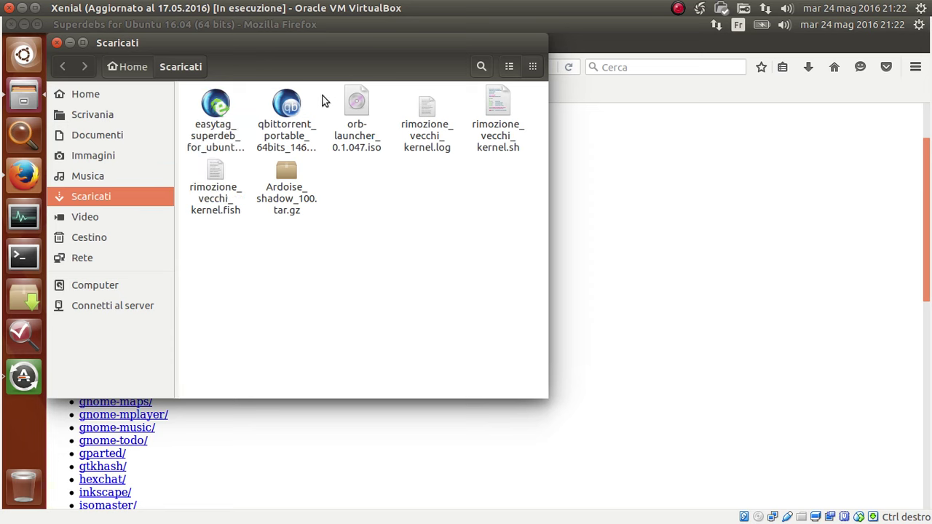
{"action": "left_click_drag", "start_coordinate": [324, 100], "coordinate": [198, 99]}
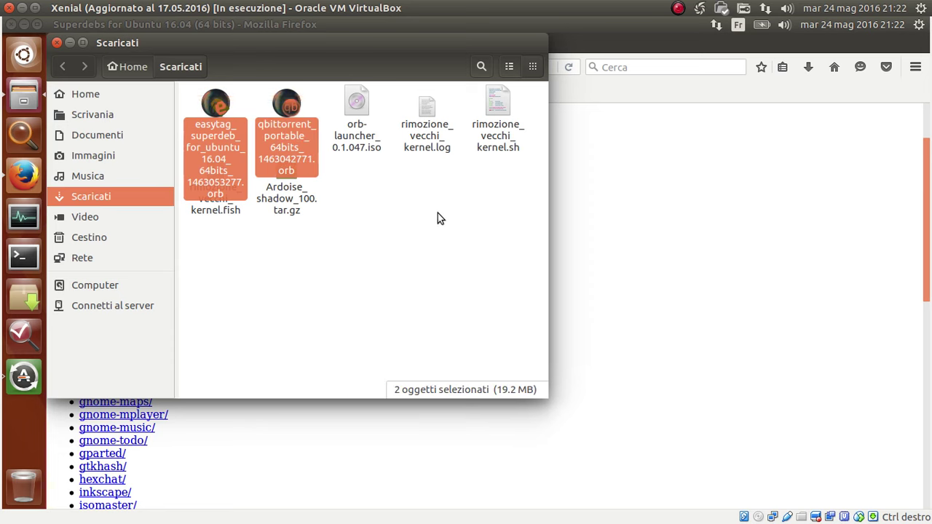
{"action": "left_click", "coordinate": [432, 214]}
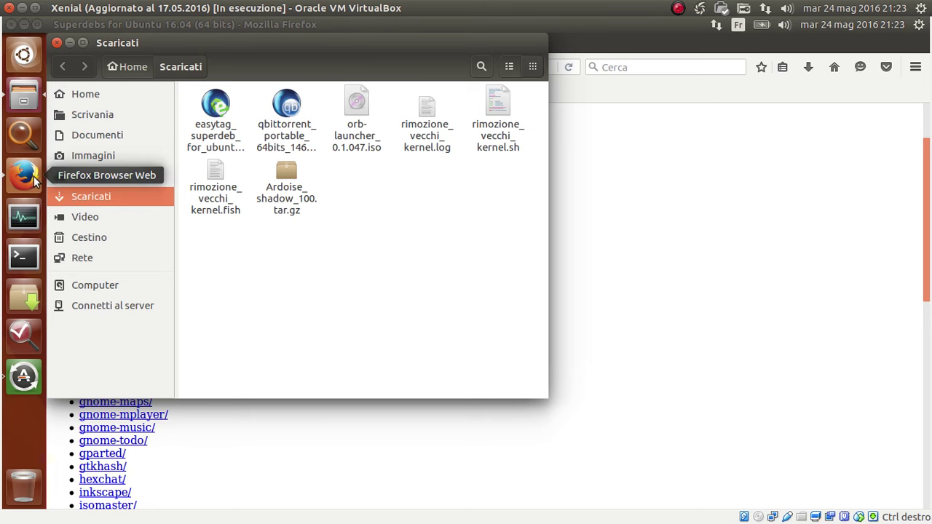
{"action": "left_click_drag", "start_coordinate": [190, 89], "coordinate": [224, 131]}
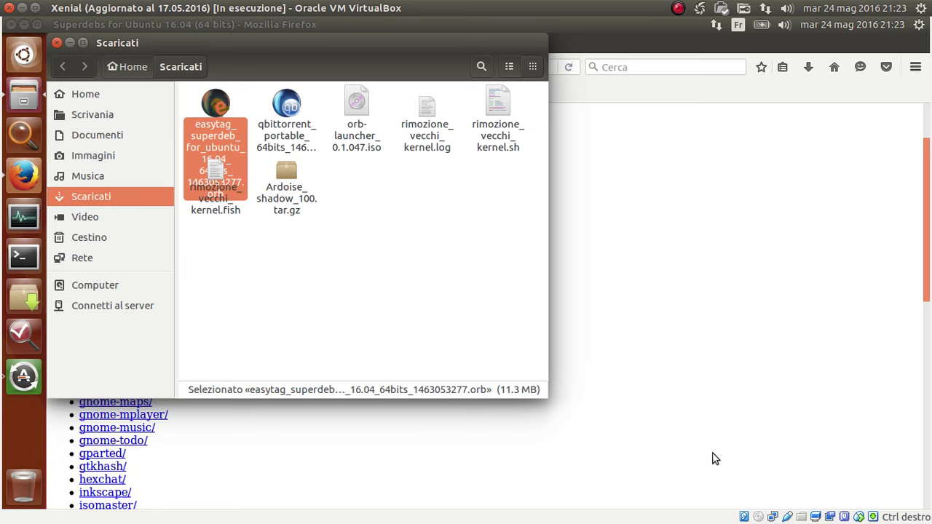
{"action": "left_click", "coordinate": [370, 246]}
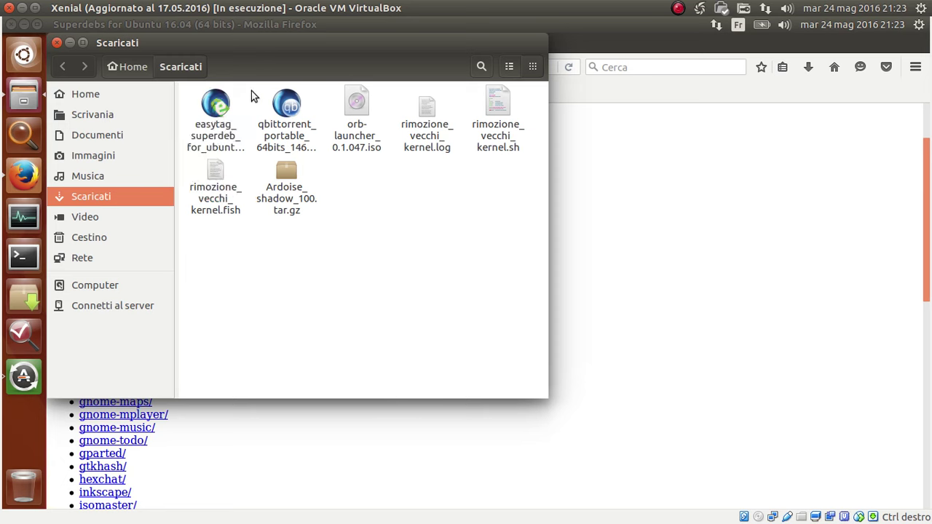
Check the 7.9 MB qbittorrent portable file against easytag, then bring Firefox forward.
{"action": "left_click_drag", "start_coordinate": [252, 93], "coordinate": [310, 140]}
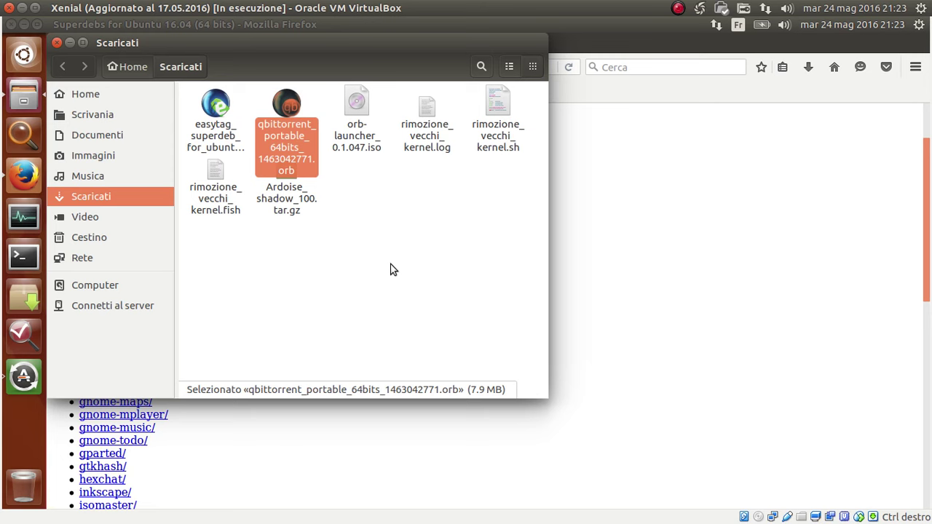
{"action": "left_click", "coordinate": [288, 107]}
{"action": "left_click", "coordinate": [430, 288]}
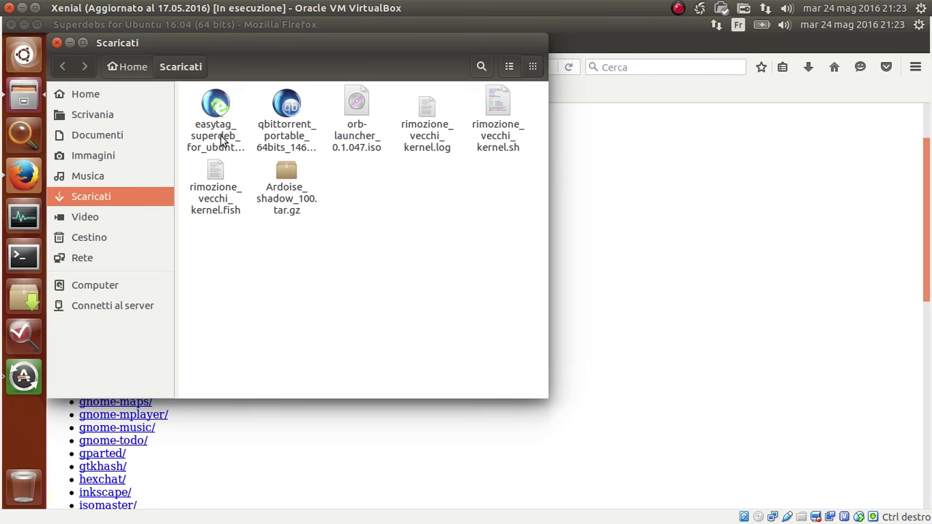
{"action": "left_click", "coordinate": [215, 109]}
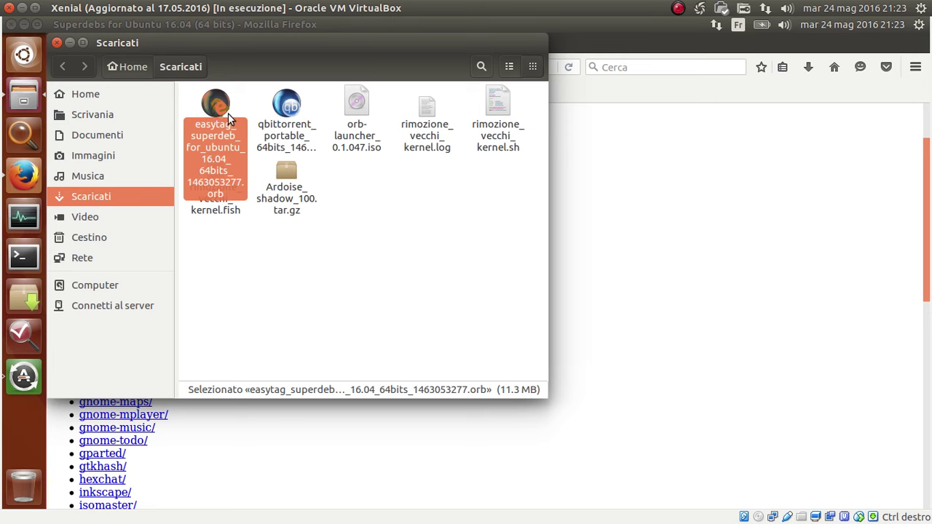
{"action": "left_click", "coordinate": [292, 106]}
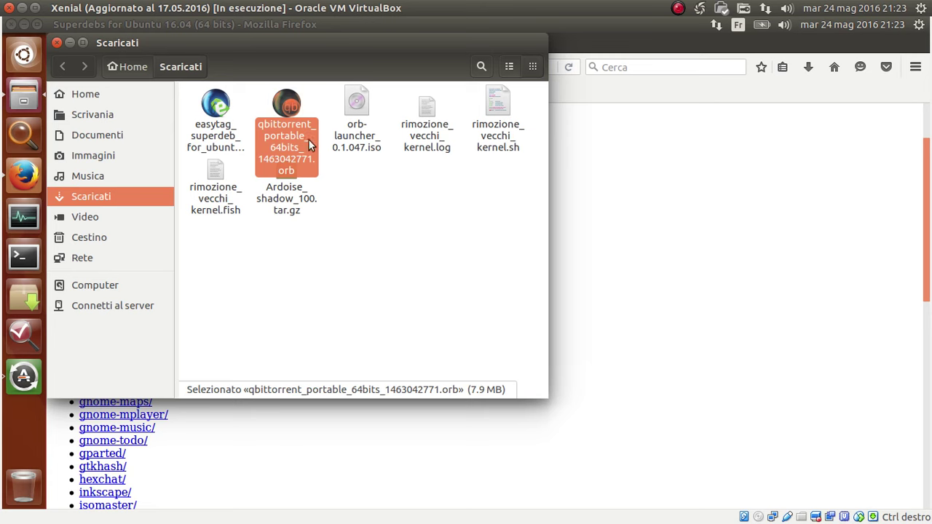
{"action": "left_click", "coordinate": [260, 94]}
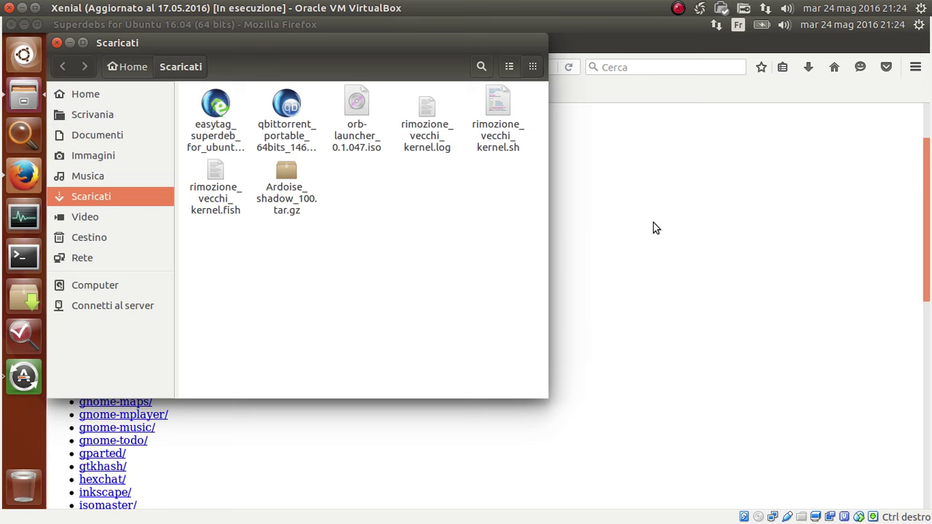
{"action": "left_click", "coordinate": [667, 97]}
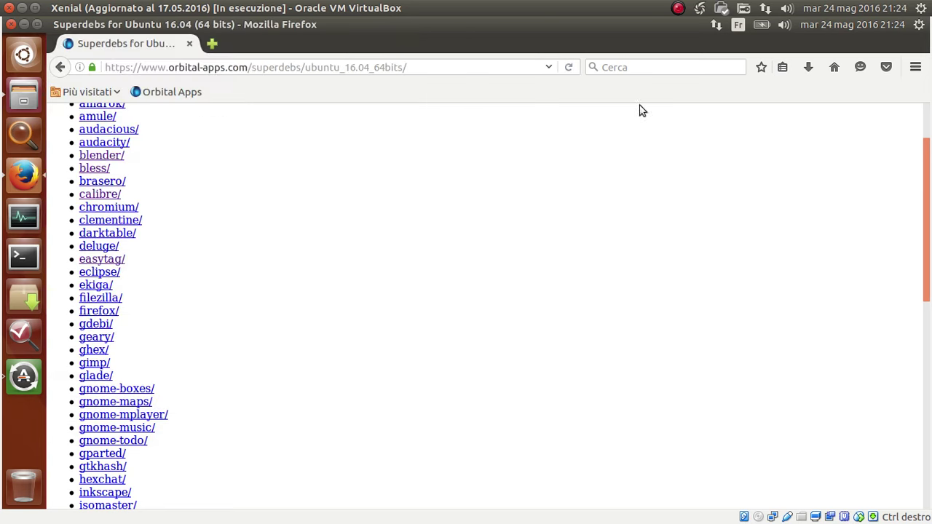
Open the orbital-apps.com home page at its Open Runnable Bundle (ORB) section.
{"action": "left_click", "coordinate": [58, 68]}
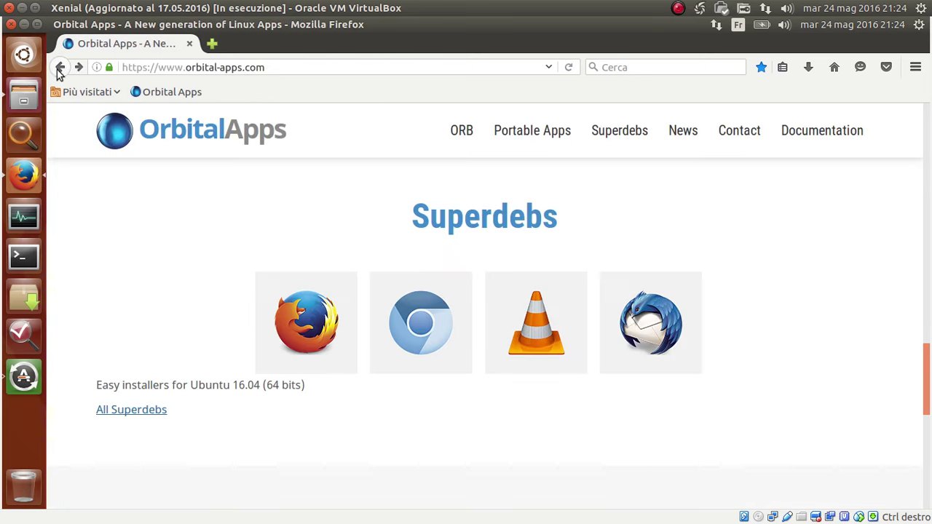
{"action": "left_click", "coordinate": [469, 133]}
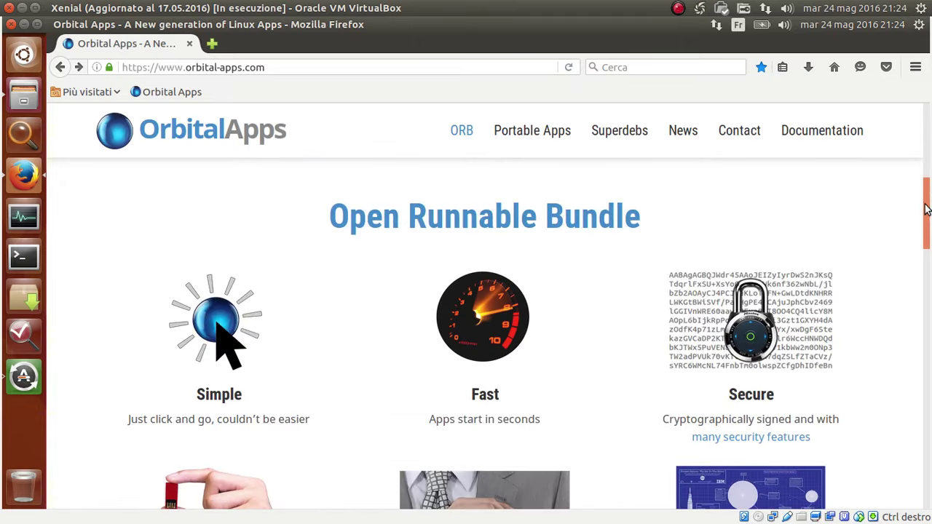
{"action": "left_click_drag", "start_coordinate": [927, 209], "coordinate": [927, 106]}
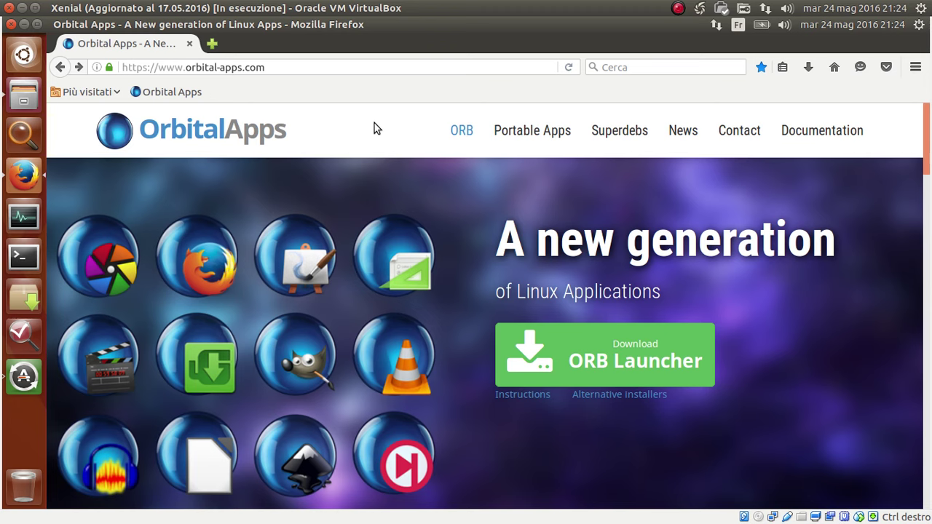
{"action": "left_click_drag", "start_coordinate": [316, 128], "coordinate": [146, 128]}
{"action": "left_click", "coordinate": [320, 119]}
{"action": "left_click_drag", "start_coordinate": [299, 131], "coordinate": [135, 131]}
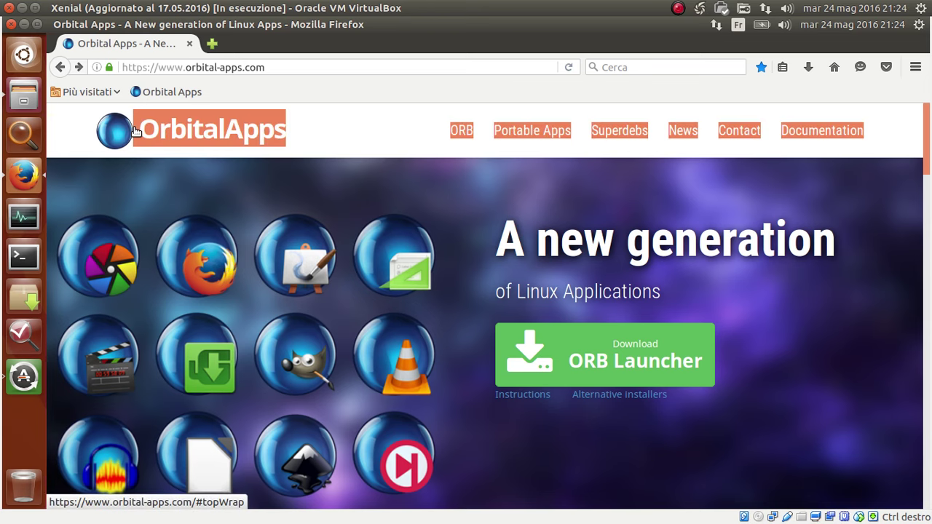
{"action": "left_click", "coordinate": [357, 136]}
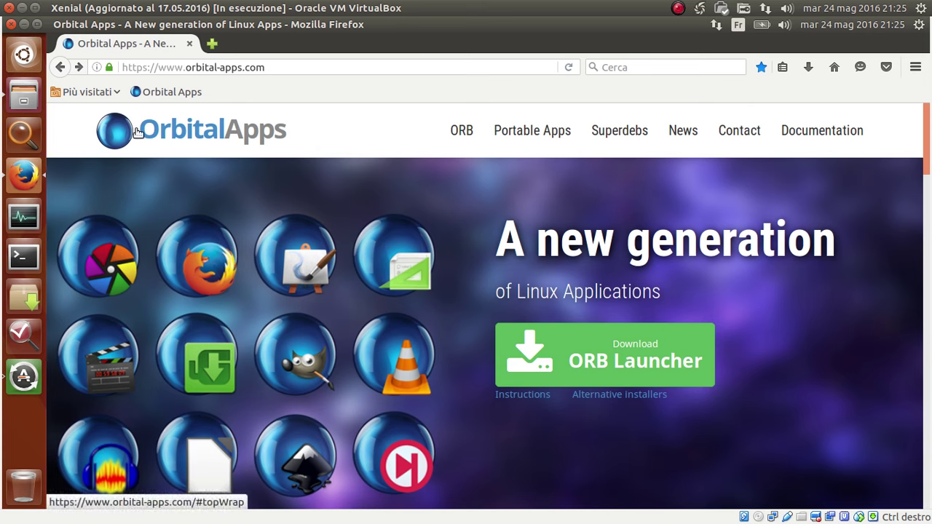
{"action": "triple_click", "coordinate": [68, 128]}
{"action": "left_click", "coordinate": [319, 137]}
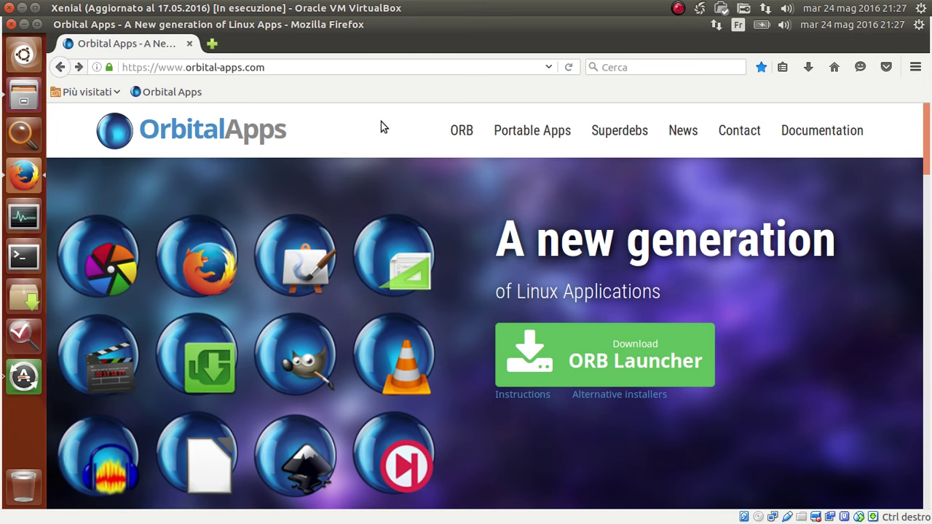
{"action": "mouse_move", "coordinate": [685, 21]}
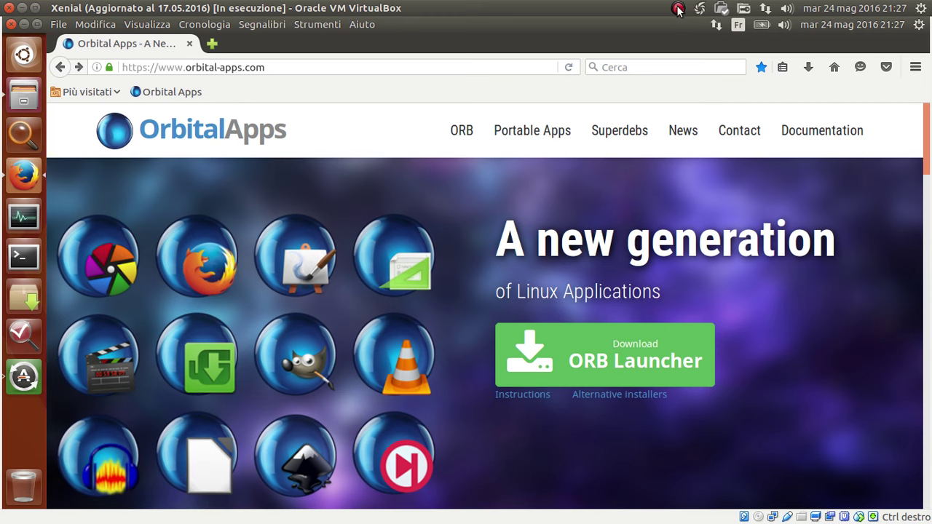
{"action": "left_click", "coordinate": [678, 10]}
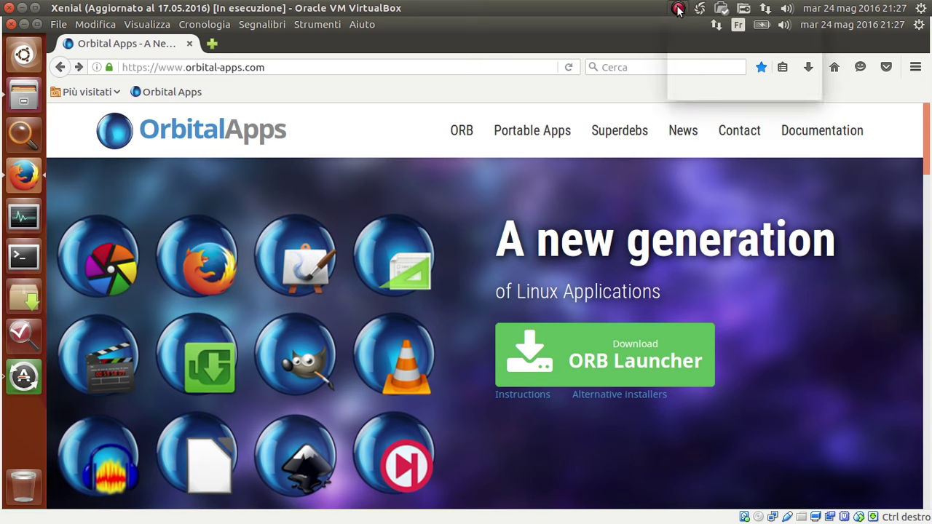